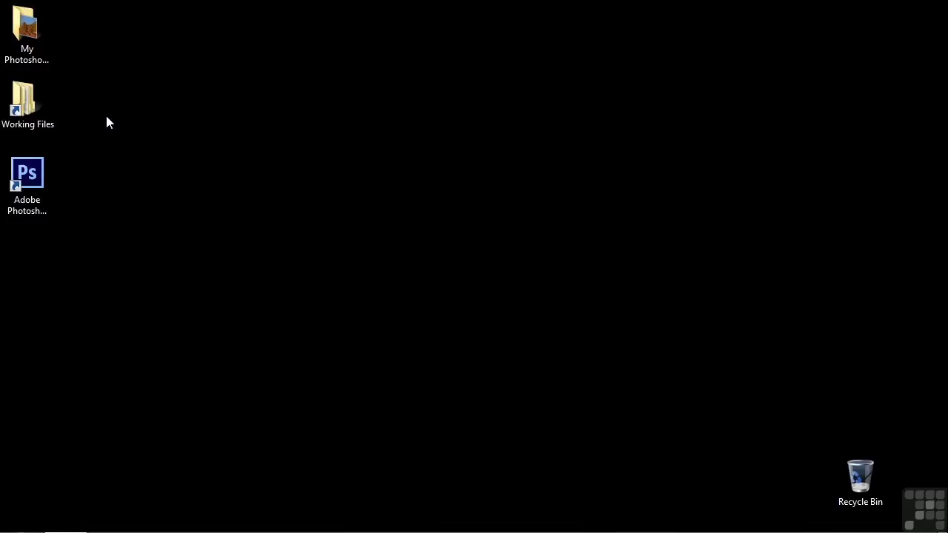
- Start Photoshop and add the clip timelapse-1.mp4 from the Digital Juice stock footage folder to the timeline
{"action": "double_click", "coordinate": [28, 177]}
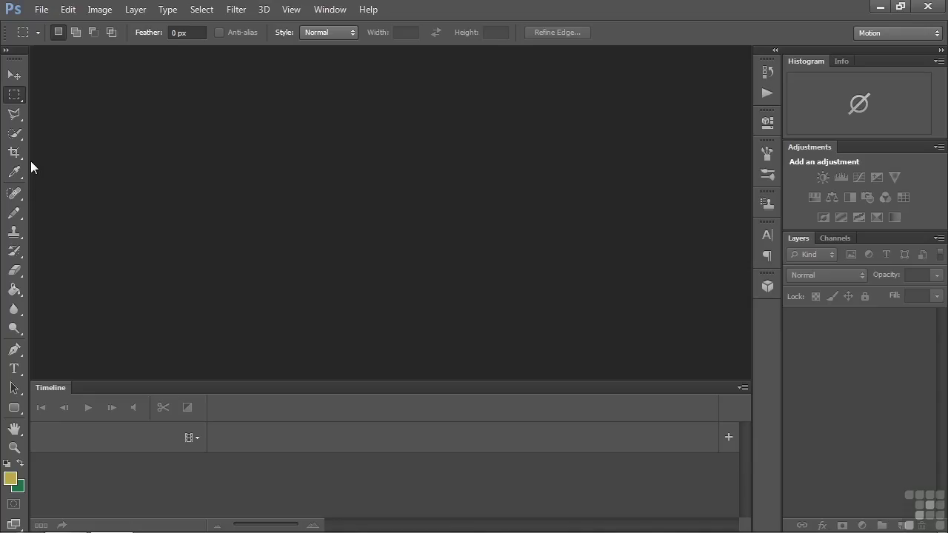
{"action": "left_click", "coordinate": [729, 437]}
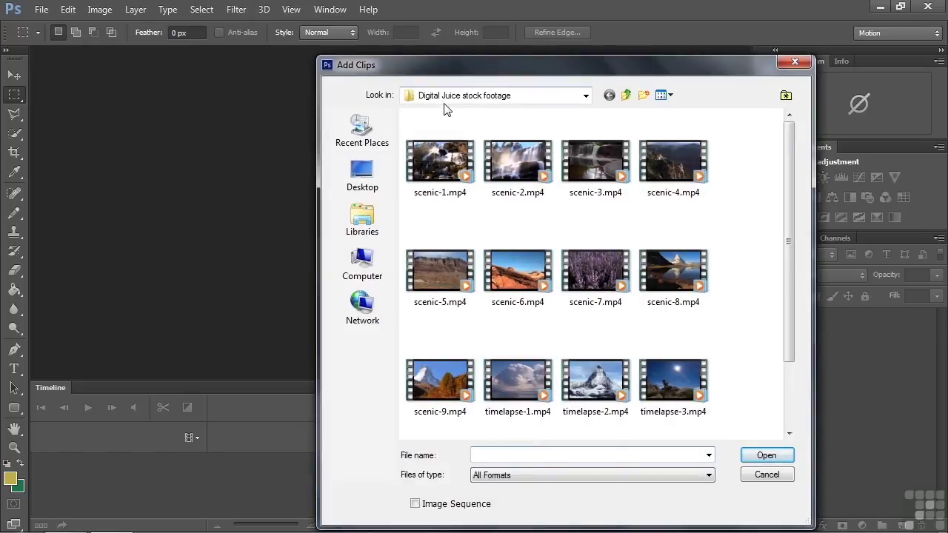
{"action": "left_click", "coordinate": [627, 95]}
{"action": "double_click", "coordinate": [453, 133]}
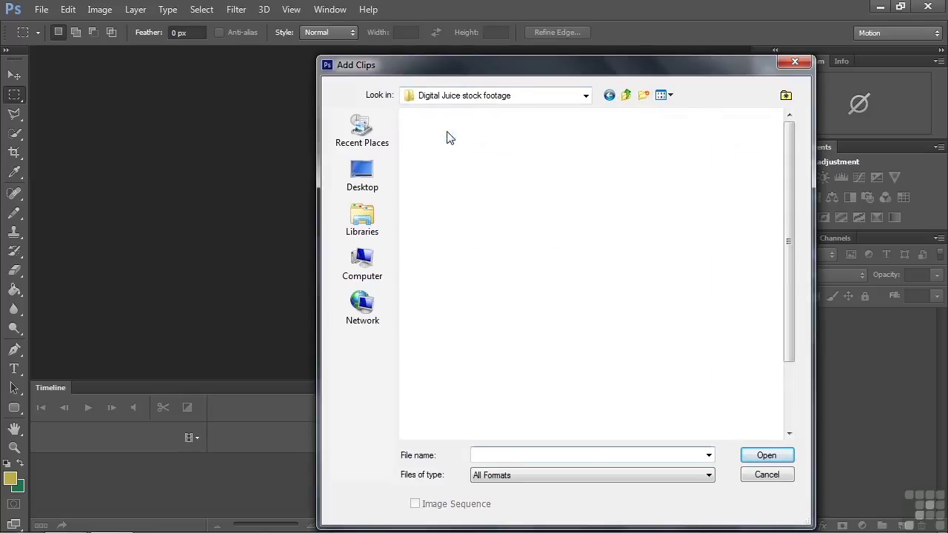
{"action": "double_click", "coordinate": [526, 381]}
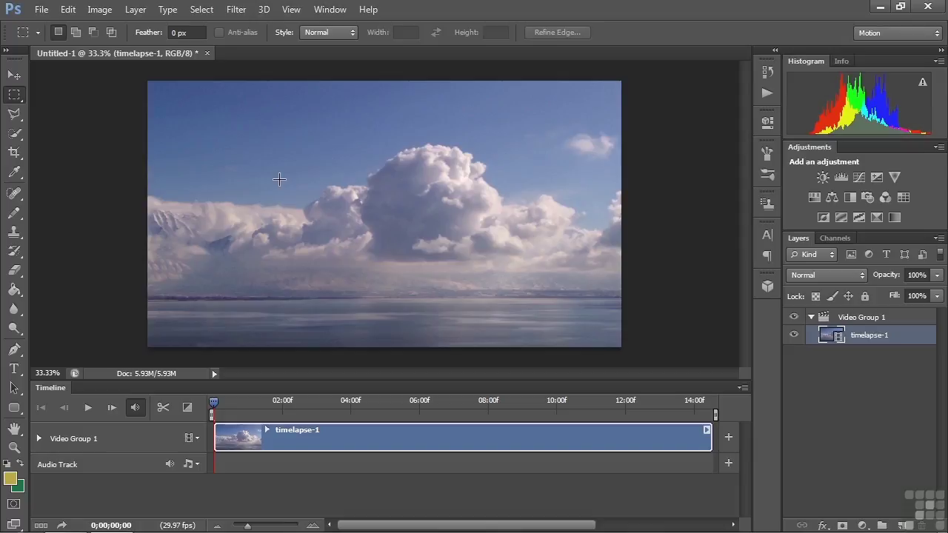
{"action": "left_click", "coordinate": [13, 369]}
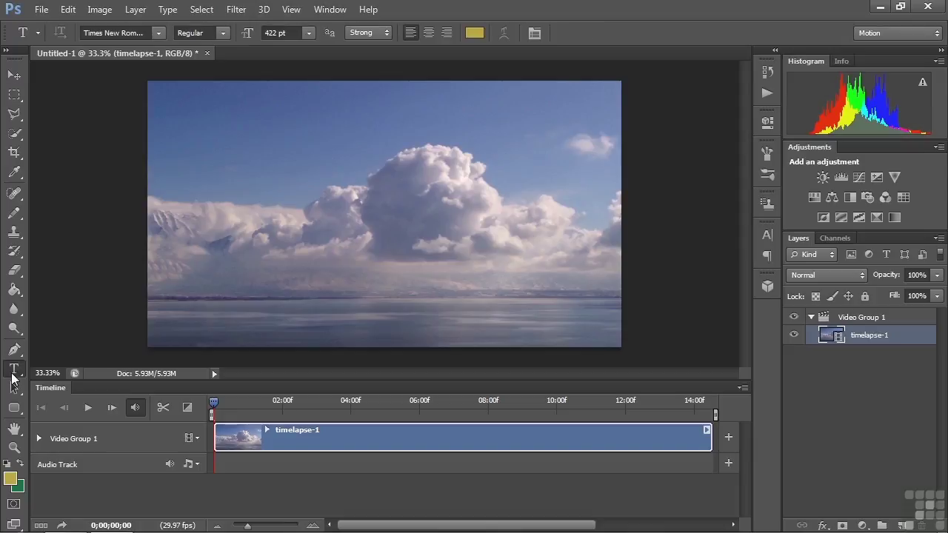
{"action": "left_click", "coordinate": [222, 177]}
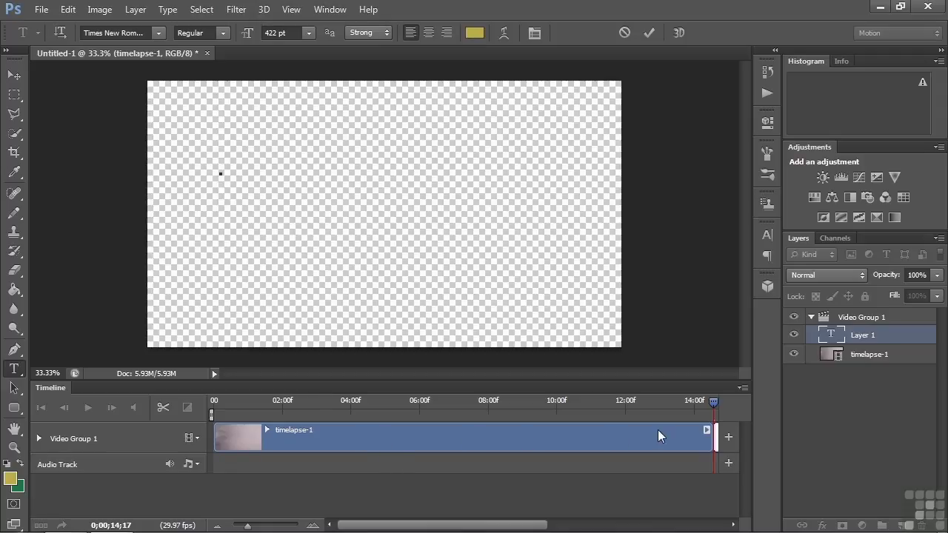
{"action": "key", "text": "Escape"}
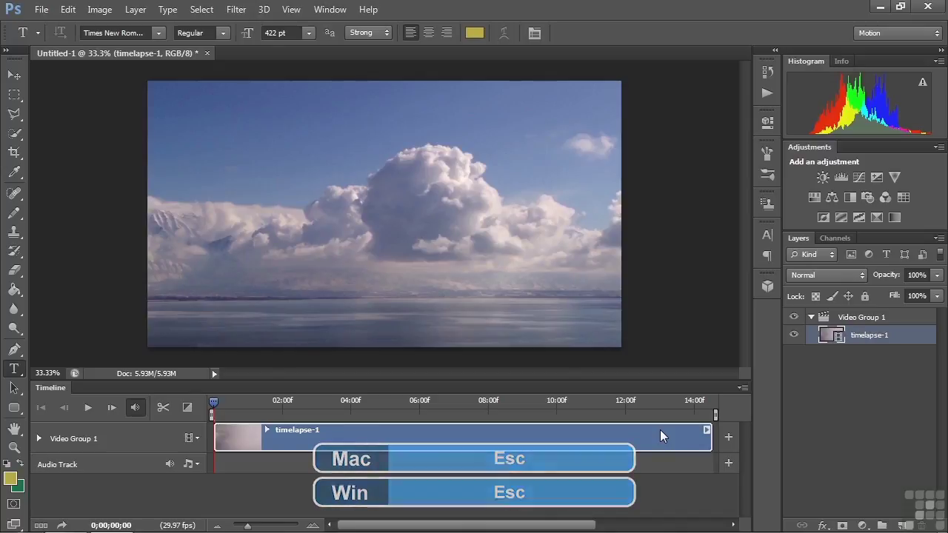
- Create a new video group above the timelapse clip and add a type layer reading "Text" in the sky
{"action": "left_click", "coordinate": [196, 440]}
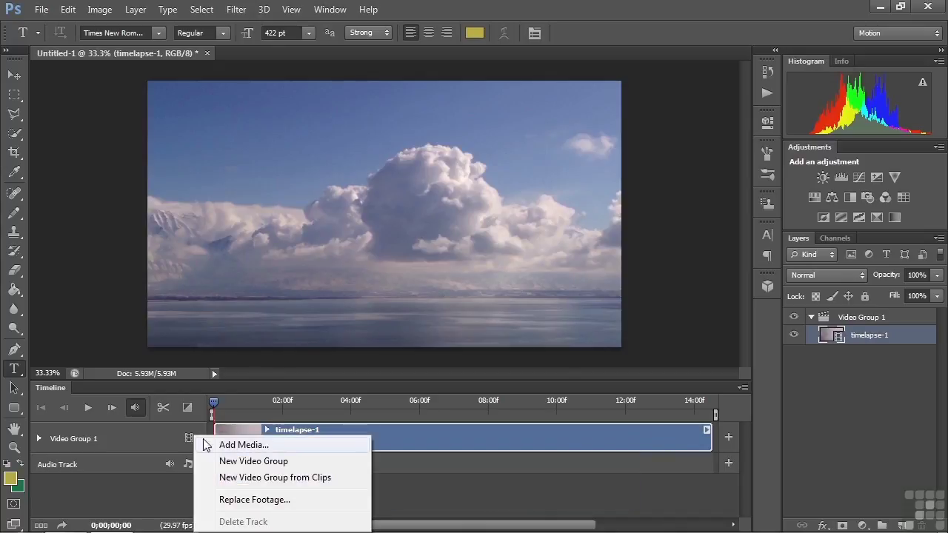
{"action": "left_click", "coordinate": [238, 464]}
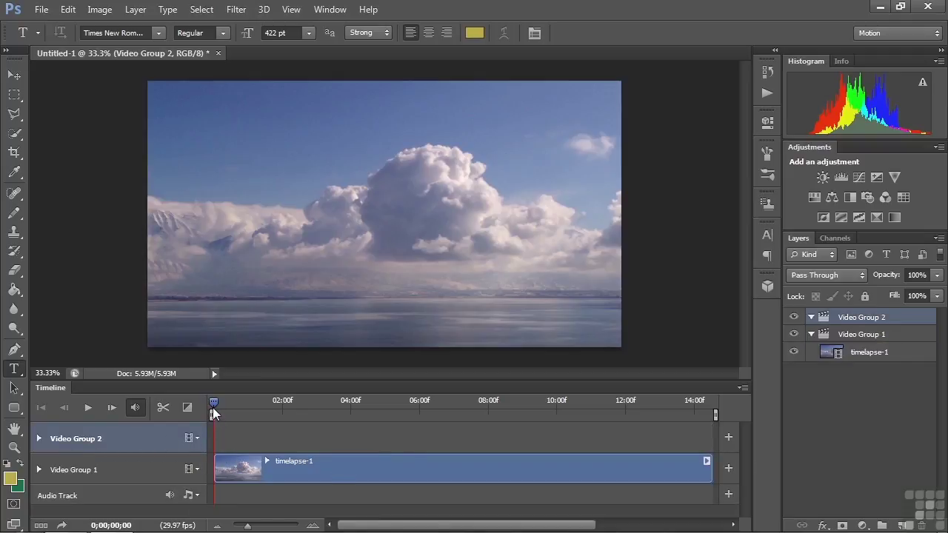
{"action": "left_click", "coordinate": [213, 161]}
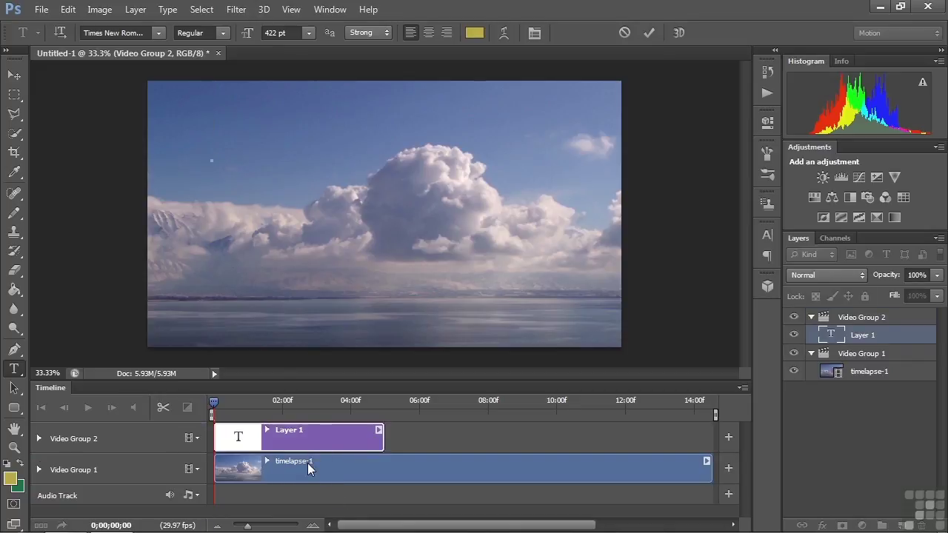
{"action": "type", "text": "Text"}
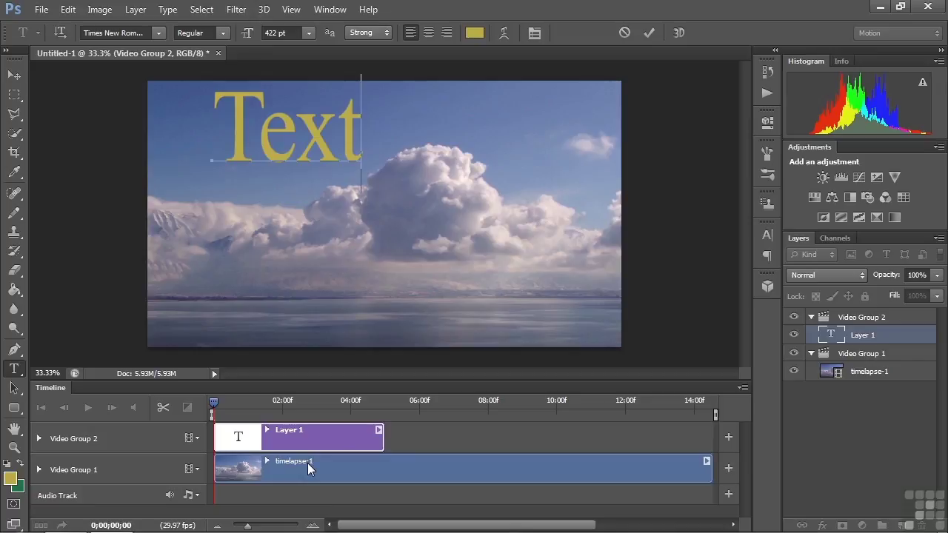
{"action": "key", "text": "ctrl+Return"}
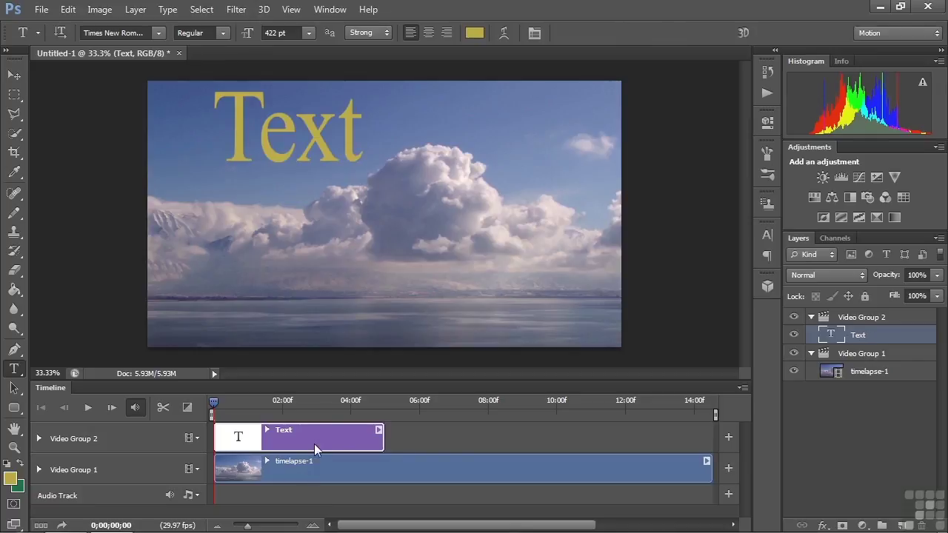
- Free-transform the "Text" layer to about 699 pt so it spans most of the middle of the frame
{"action": "key", "text": "ctrl+t"}
{"action": "left_click_drag", "start_coordinate": [311, 150], "coordinate": [368, 210]}
{"action": "left_click_drag", "start_coordinate": [439, 154], "coordinate": [561, 112]}
{"action": "left_click_drag", "start_coordinate": [289, 113], "coordinate": [184, 112]}
{"action": "left_click_drag", "start_coordinate": [371, 280], "coordinate": [369, 309]}
{"action": "key", "text": "Return"}
{"action": "key", "text": "t"}
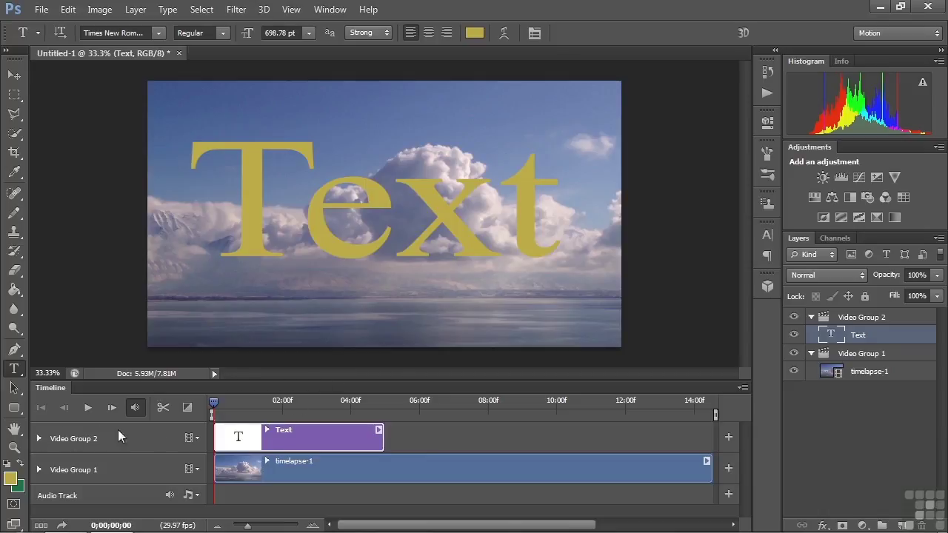
- Animate the text's Transform from the start to 0;00;01;17, scaling it to about 60% and rotating it about 17°, and preview the motion
{"action": "left_click", "coordinate": [267, 430]}
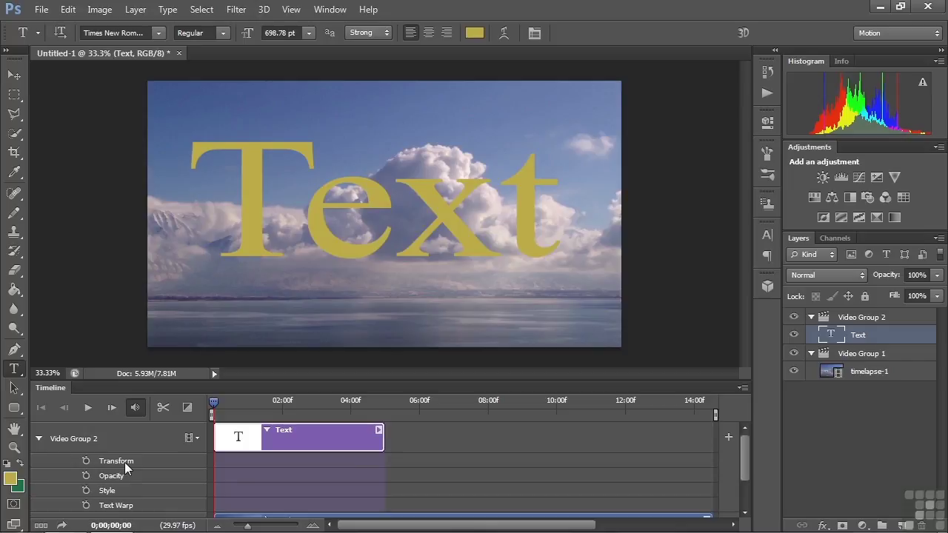
{"action": "left_click", "coordinate": [87, 460]}
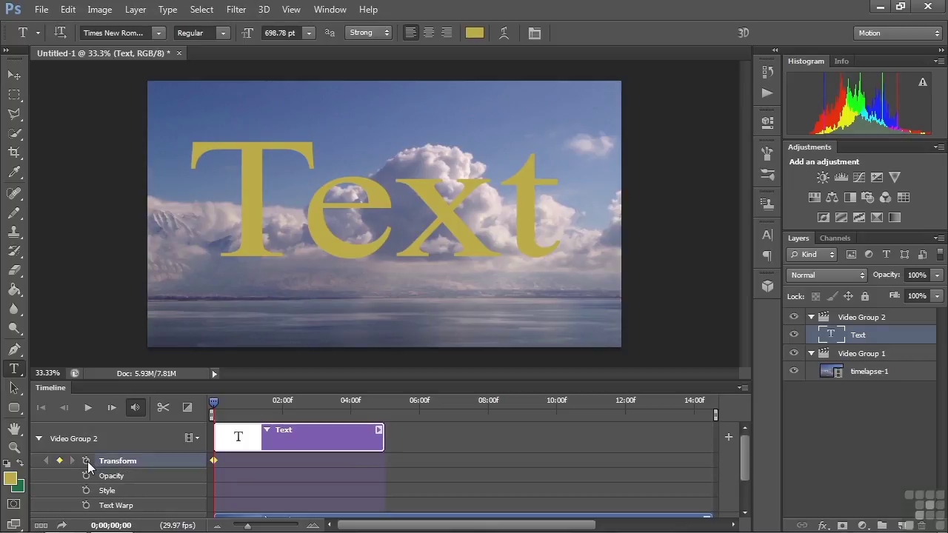
{"action": "left_click_drag", "start_coordinate": [214, 401], "coordinate": [268, 407]}
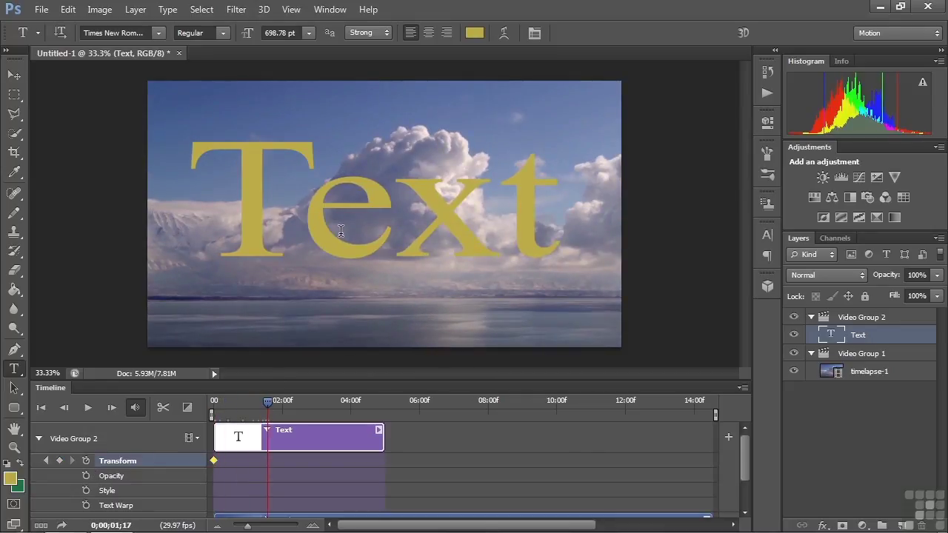
{"action": "key", "text": "ctrl+t"}
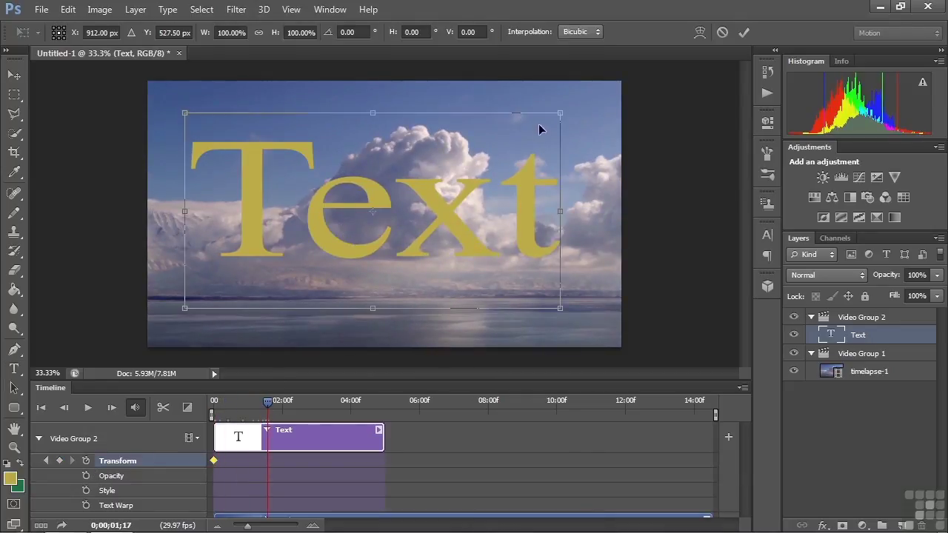
{"action": "left_click_drag", "start_coordinate": [560, 113], "coordinate": [411, 185]}
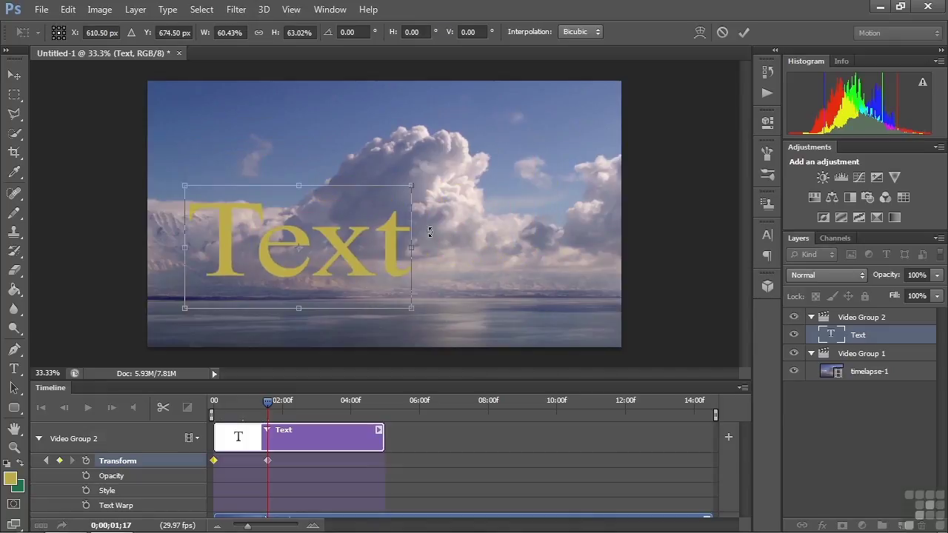
{"action": "left_click_drag", "start_coordinate": [423, 249], "coordinate": [419, 287]}
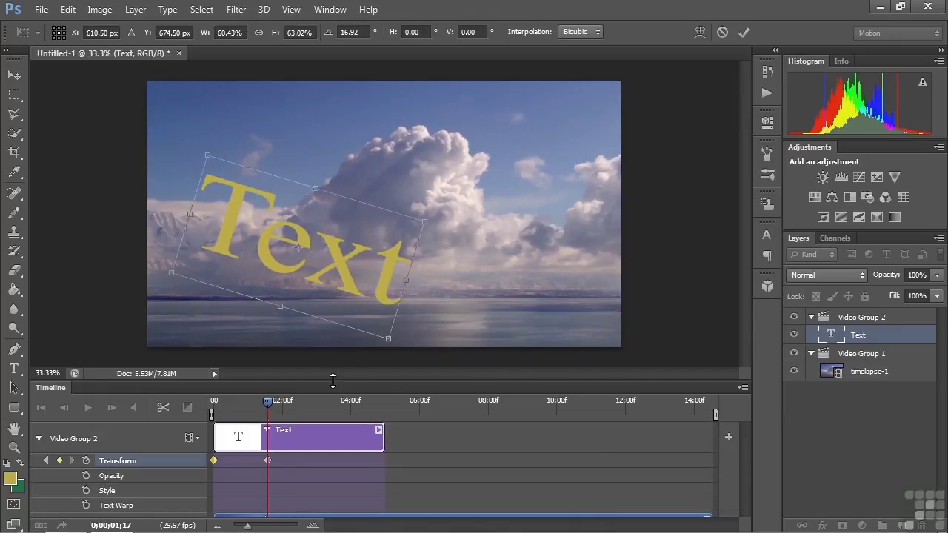
{"action": "key", "text": "Return"}
{"action": "left_click_drag", "start_coordinate": [272, 407], "coordinate": [235, 409]}
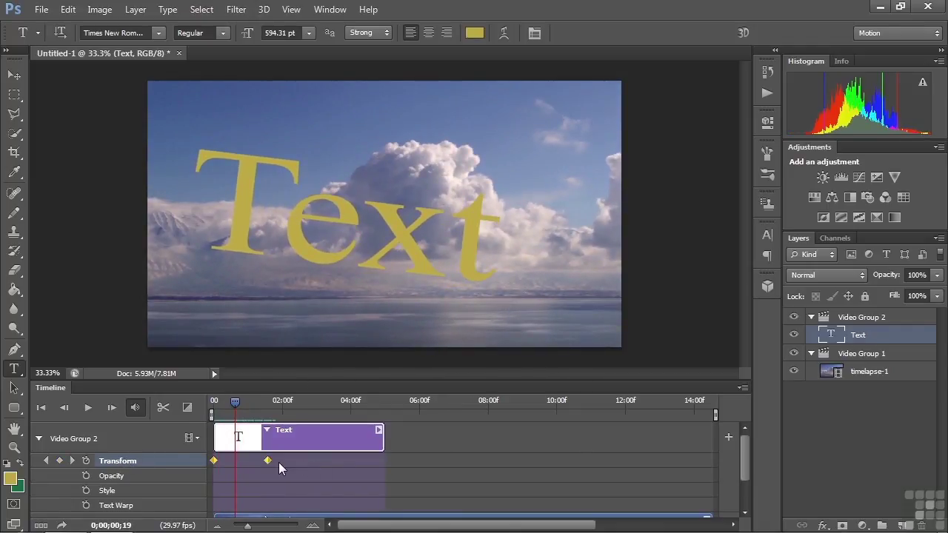
- Delete the Transform keyframes and revert the document history to the first Free Transform state
{"action": "key", "text": "Delete"}
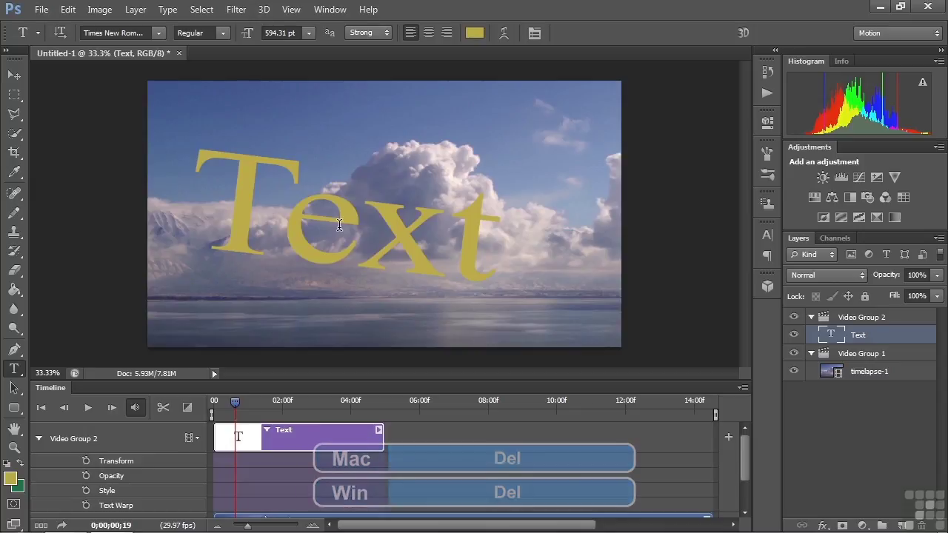
{"action": "left_click", "coordinate": [767, 72]}
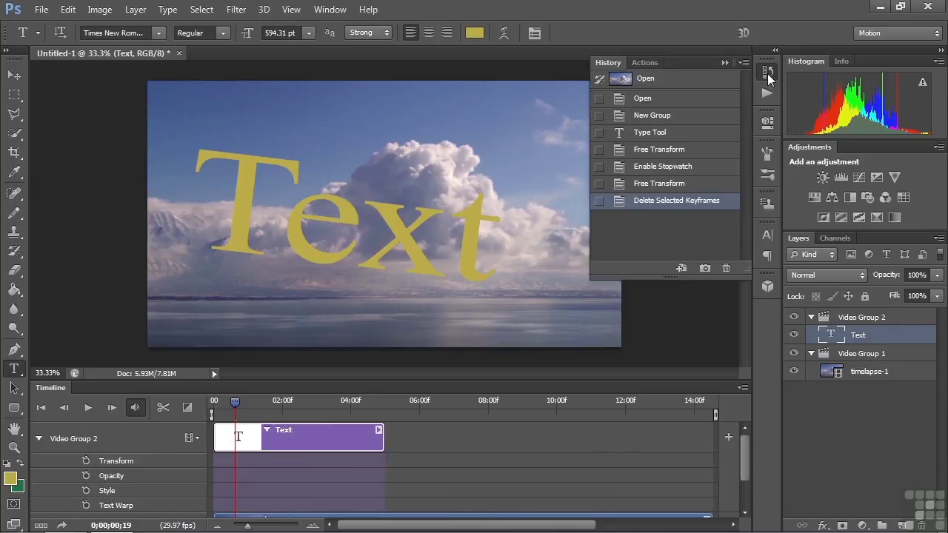
{"action": "left_click", "coordinate": [637, 132]}
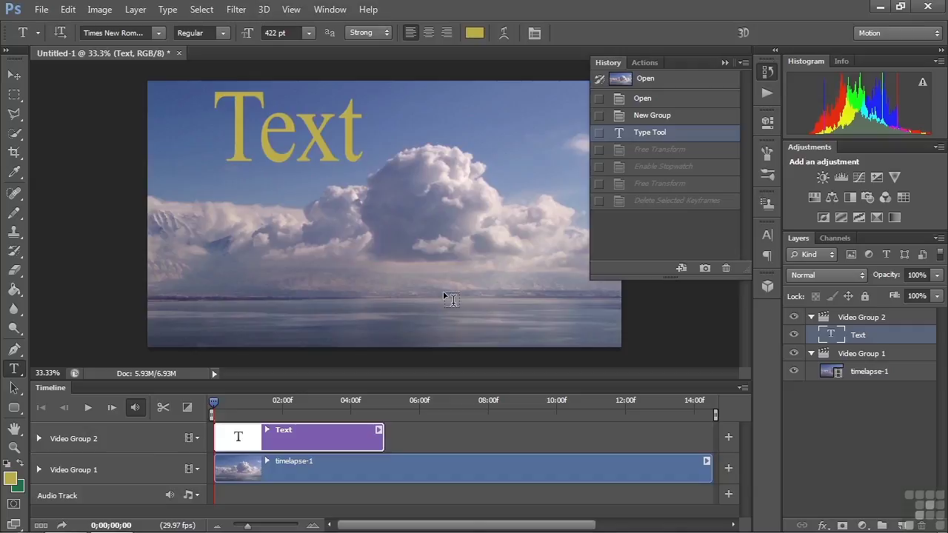
{"action": "left_click", "coordinate": [661, 150]}
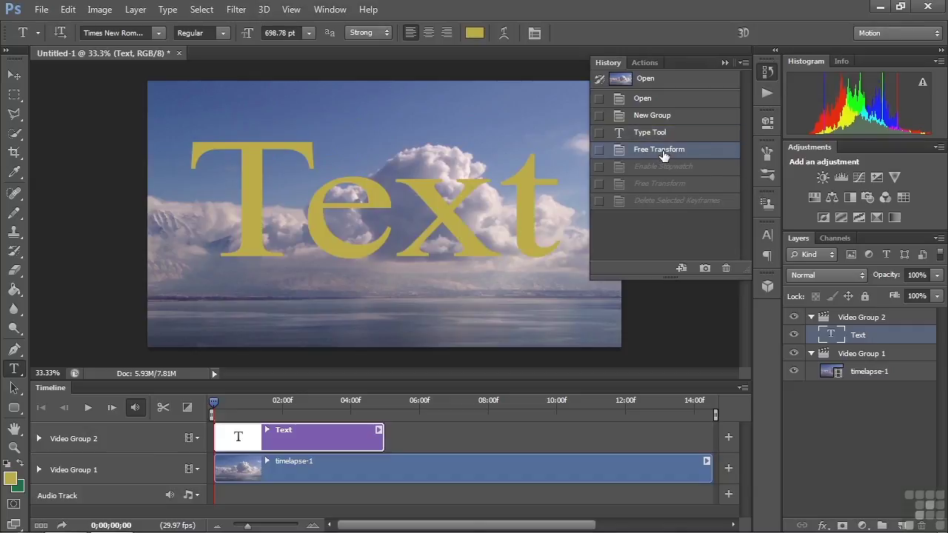
{"action": "left_click", "coordinate": [726, 64]}
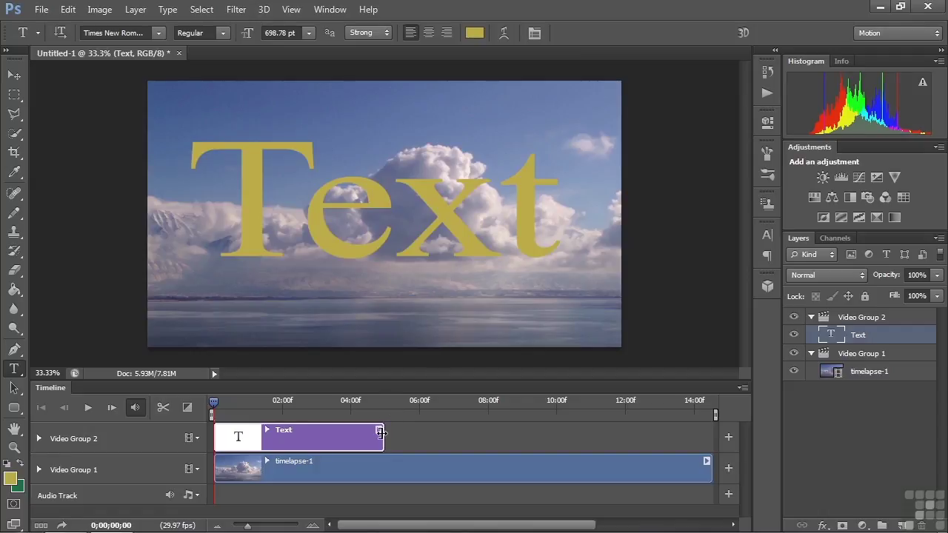
- Extend the text clip to about 10 seconds and enable Style keyframing at its start
{"action": "left_click_drag", "start_coordinate": [380, 432], "coordinate": [555, 450]}
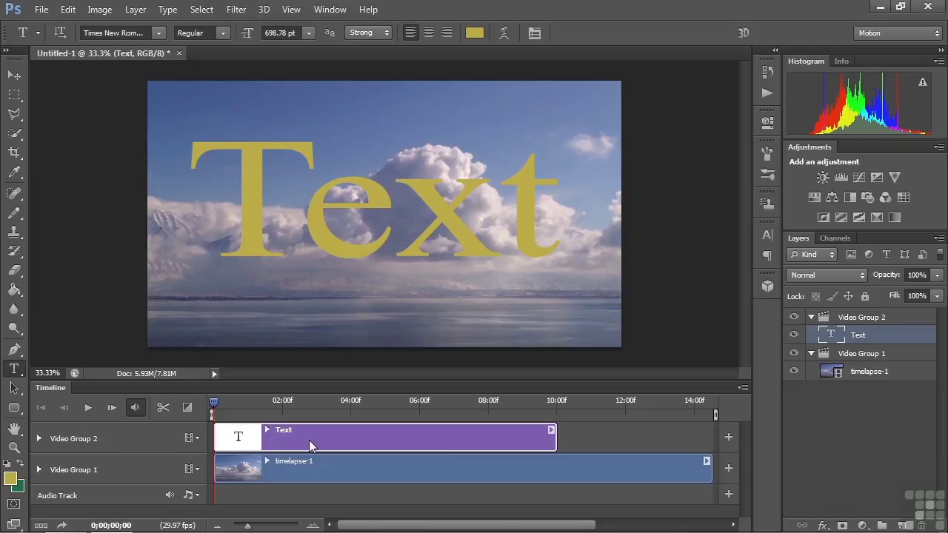
{"action": "left_click", "coordinate": [267, 429]}
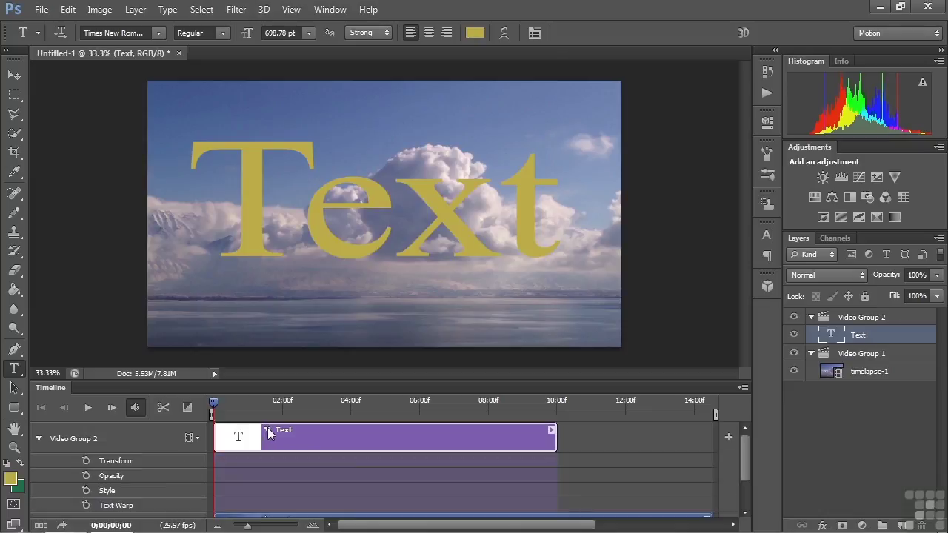
{"action": "left_click", "coordinate": [86, 491]}
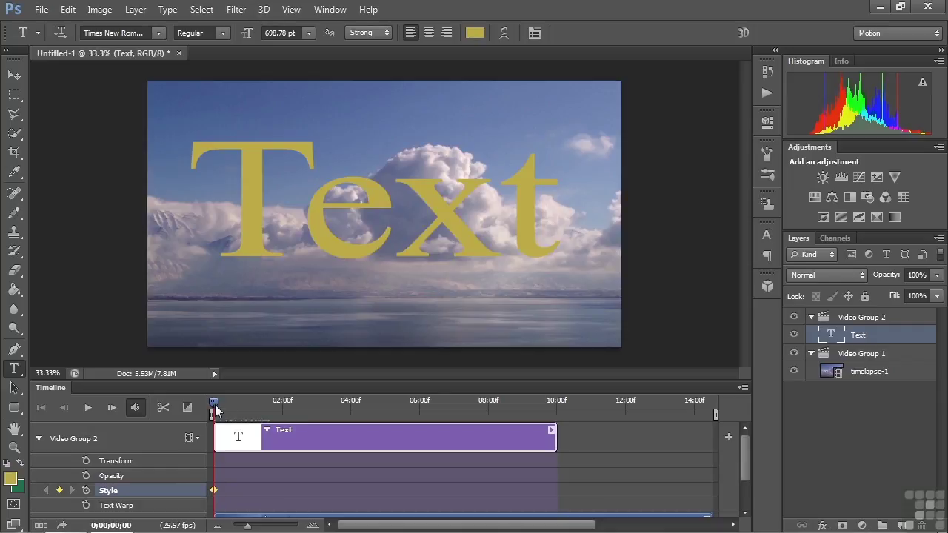
- At 0;00;01;29, add Bevel & Emboss to the text layer with 337% depth and 35 px size
{"action": "left_click_drag", "start_coordinate": [214, 403], "coordinate": [281, 415]}
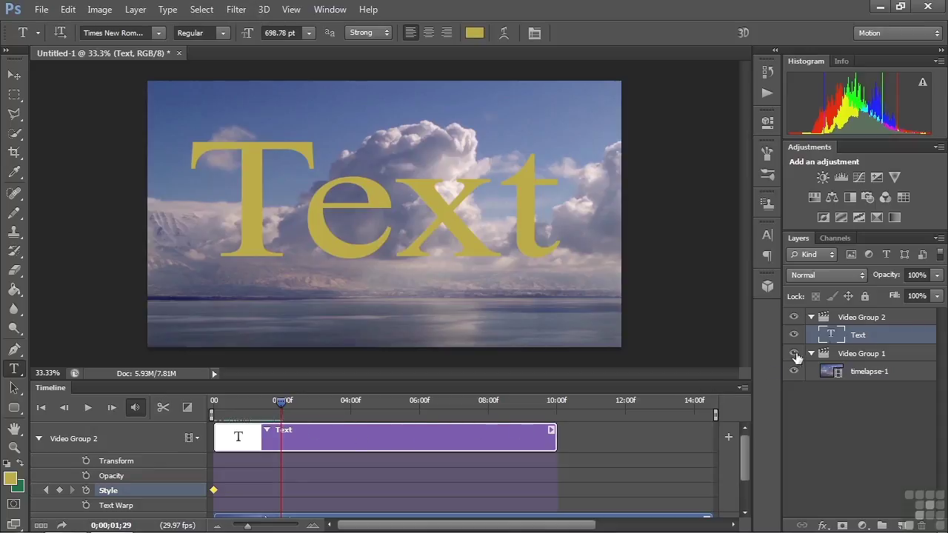
{"action": "double_click", "coordinate": [908, 338]}
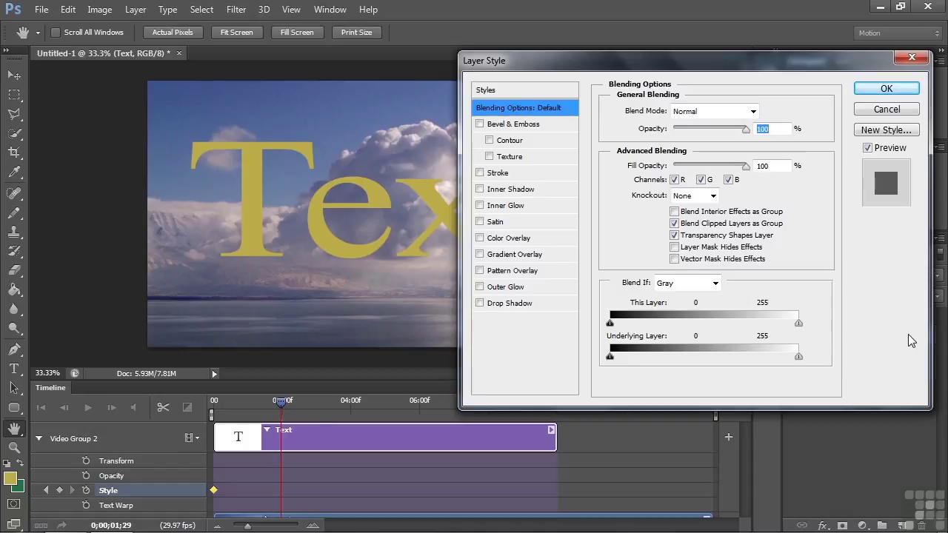
{"action": "left_click", "coordinate": [528, 125]}
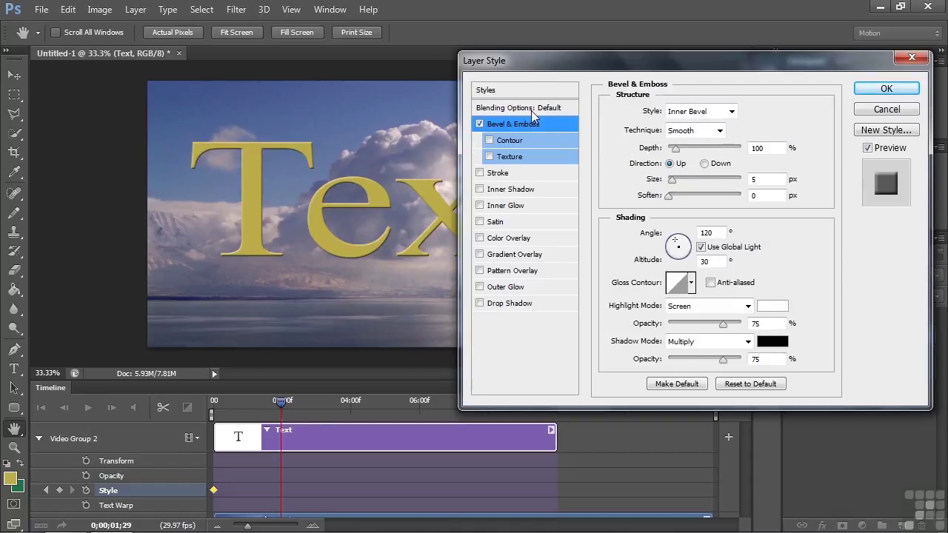
{"action": "mouse_move", "coordinate": [675, 148]}
{"action": "left_mouse_down"}
{"action": "mouse_move", "coordinate": [693, 159]}
{"action": "mouse_move", "coordinate": [682, 183]}
{"action": "left_mouse_up"}
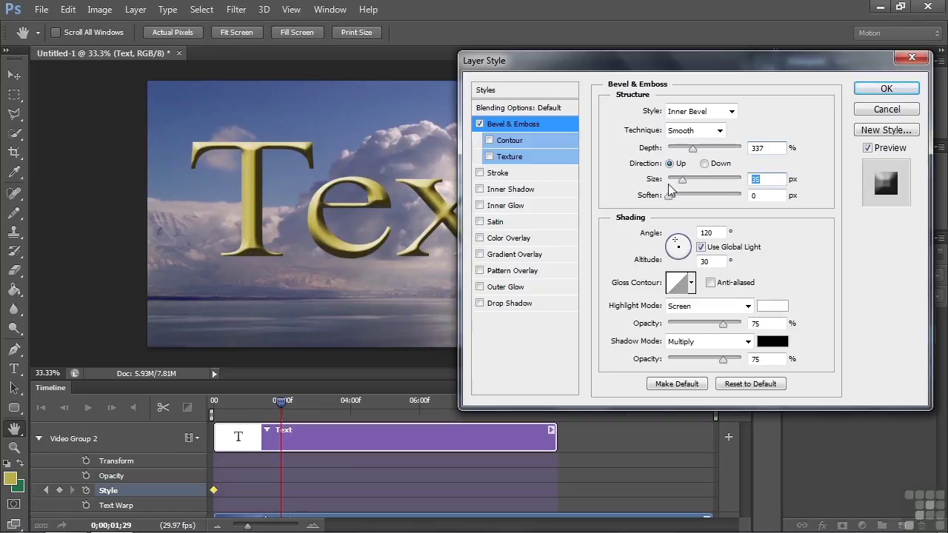
- Add a 3 px outside Stroke to the text in blue-violet, colour 2b2fcb
{"action": "left_click", "coordinate": [499, 175]}
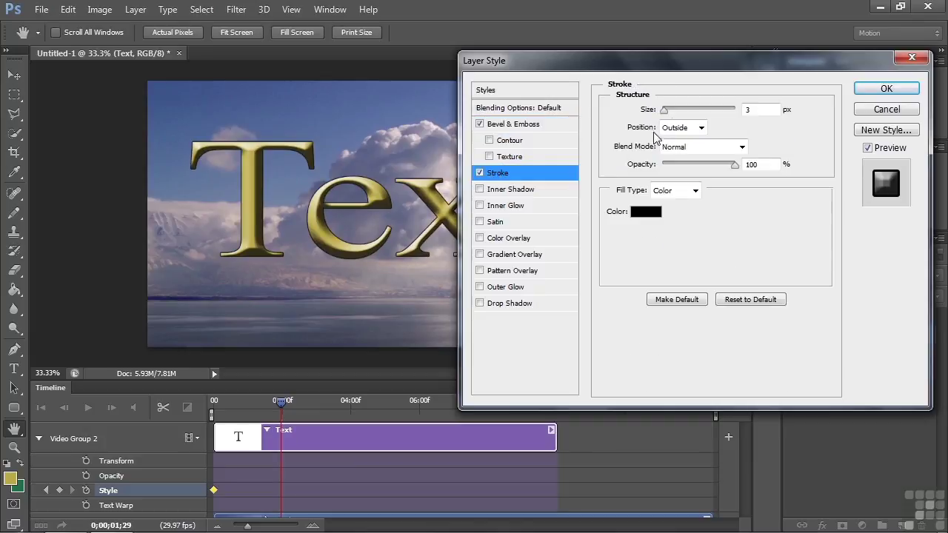
{"action": "left_click", "coordinate": [645, 212]}
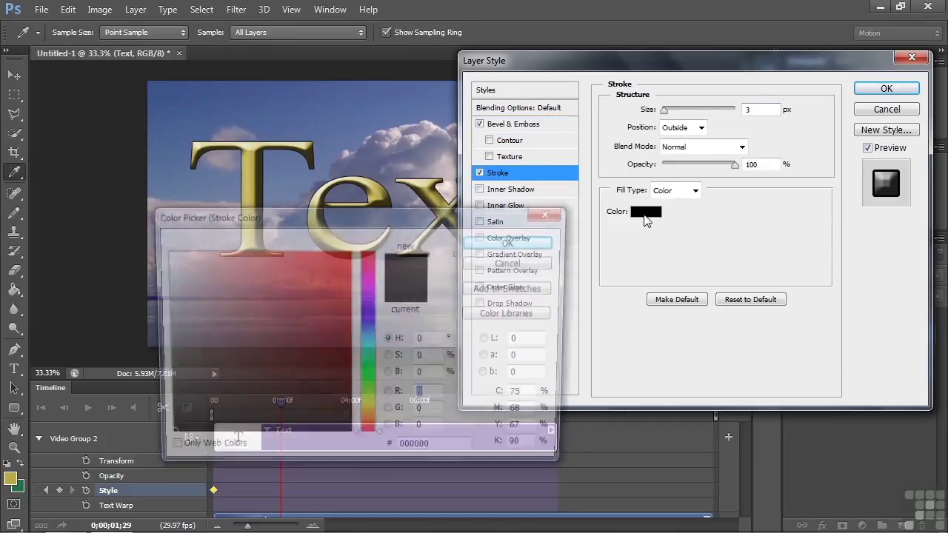
{"action": "left_click", "coordinate": [368, 315]}
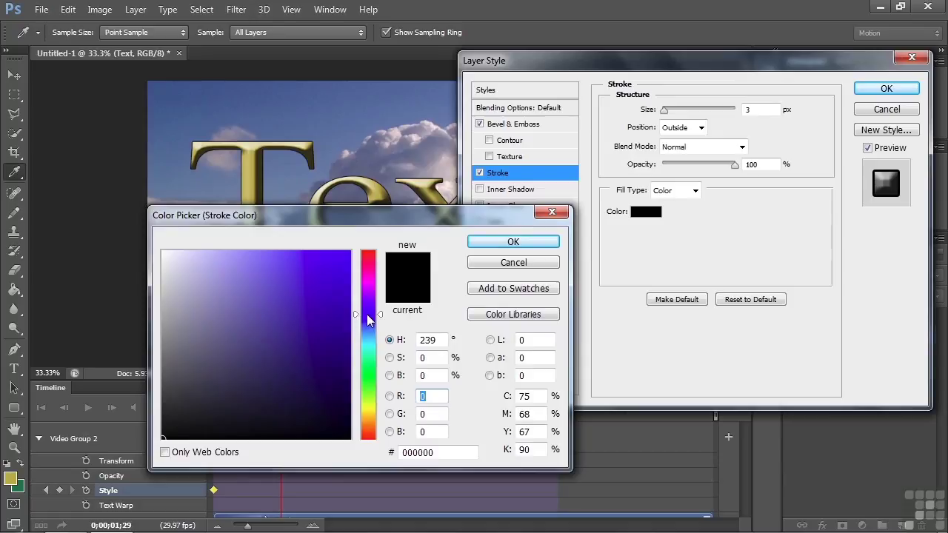
{"action": "left_click", "coordinate": [310, 289]}
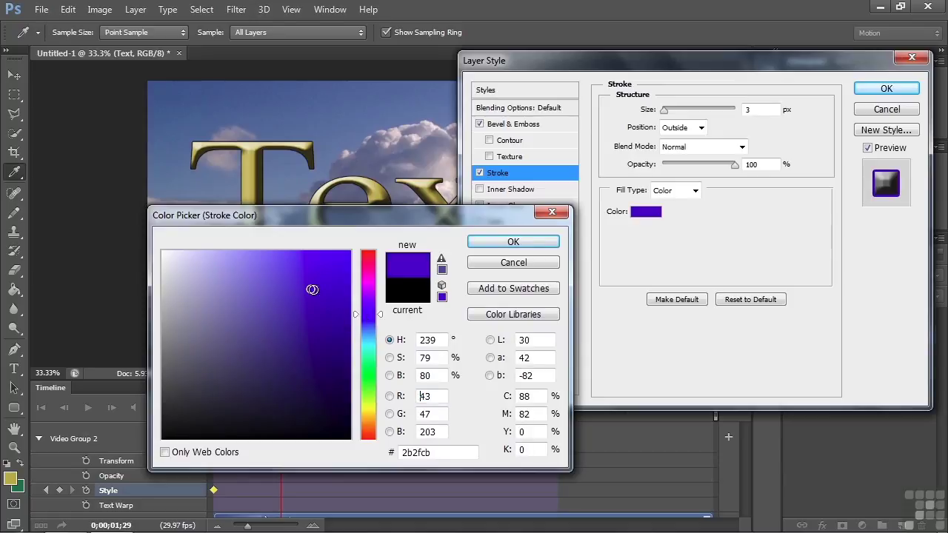
{"action": "left_click", "coordinate": [541, 245]}
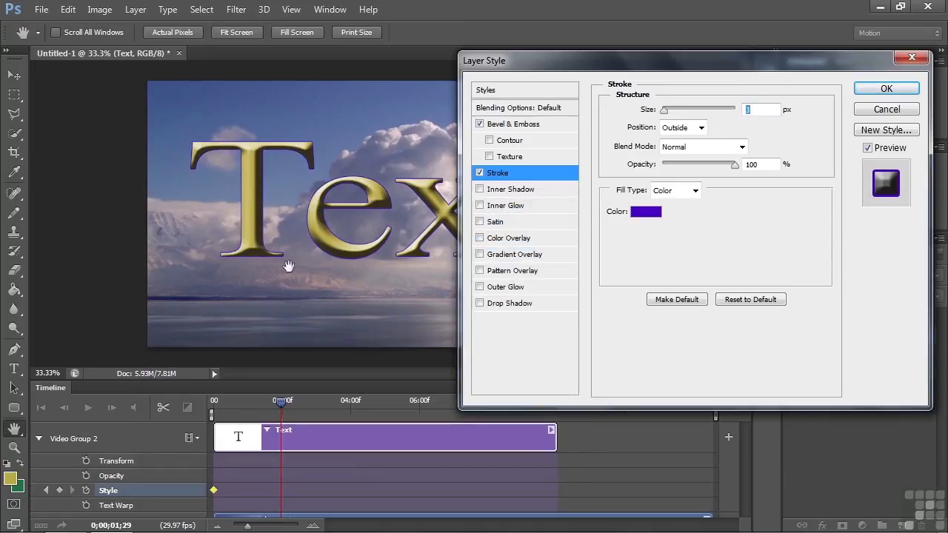
- Add a Drop Shadow with 39 px distance, 29% spread and 54 px size, and apply the layer style
{"action": "left_click", "coordinate": [500, 304]}
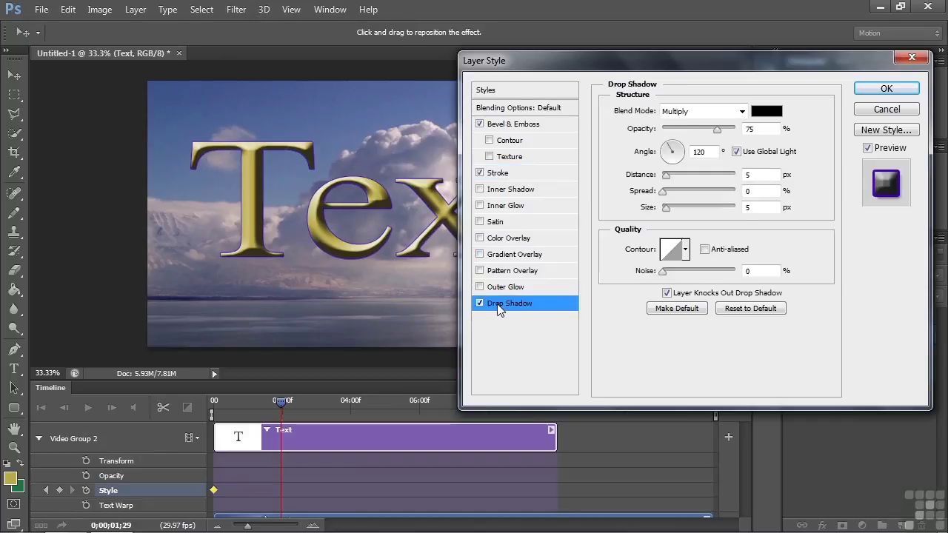
{"action": "left_click_drag", "start_coordinate": [668, 174], "coordinate": [687, 216]}
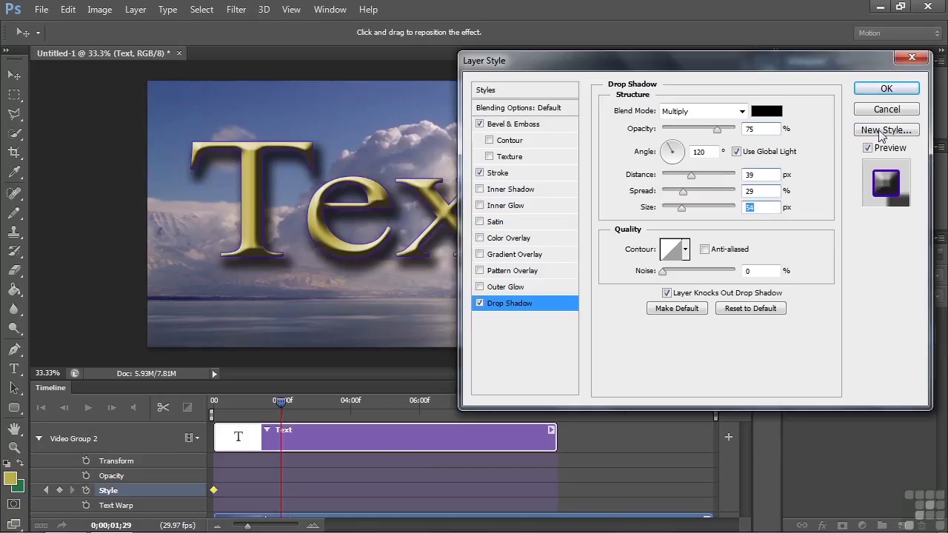
{"action": "left_click", "coordinate": [885, 88]}
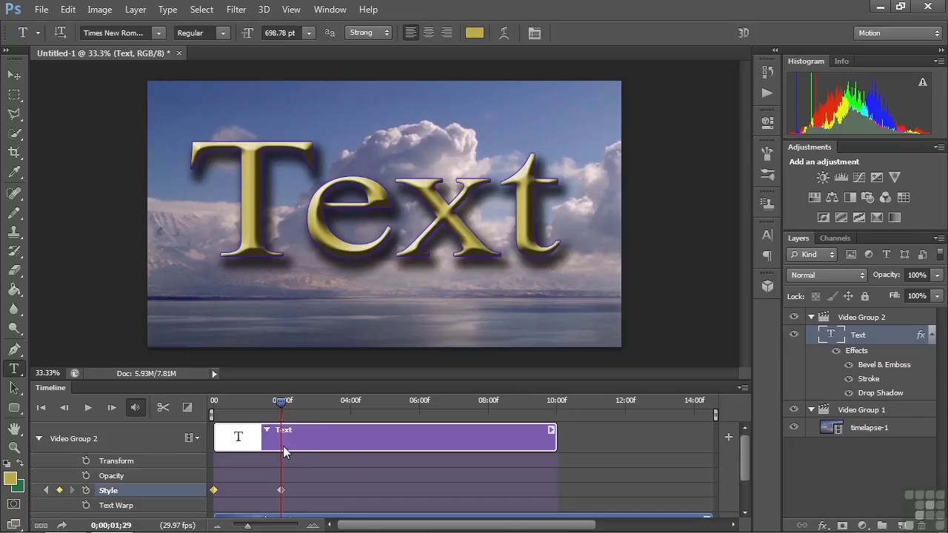
- Preview the style animation from the start and add a Style keyframe at 0;00;03;19 to hold the current look
{"action": "left_click_drag", "start_coordinate": [278, 417], "coordinate": [192, 458]}
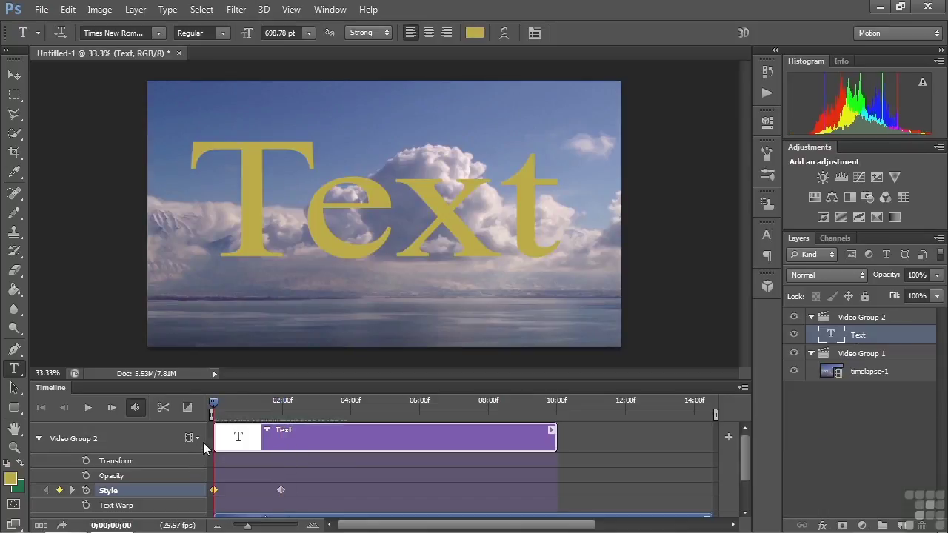
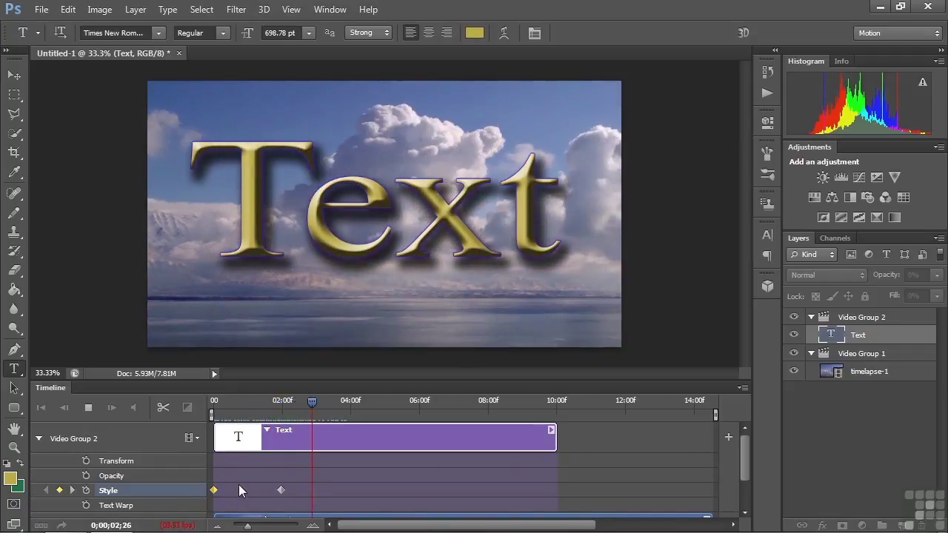
{"action": "key", "text": "space"}
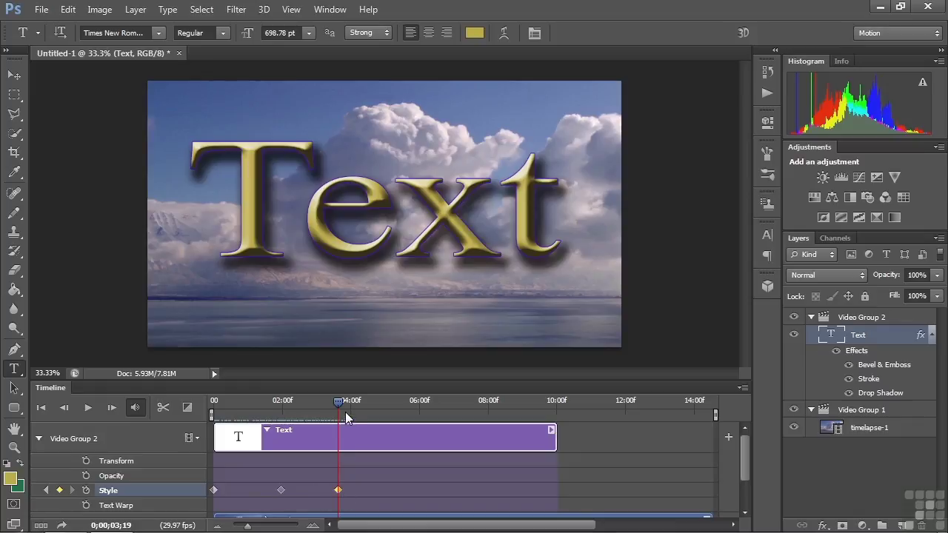
- At 0;00;05;24, set the text's Bevel & Emboss to 68 px size, with a light angle of -63° and 42° altitude
{"action": "left_click_drag", "start_coordinate": [340, 403], "coordinate": [414, 417]}
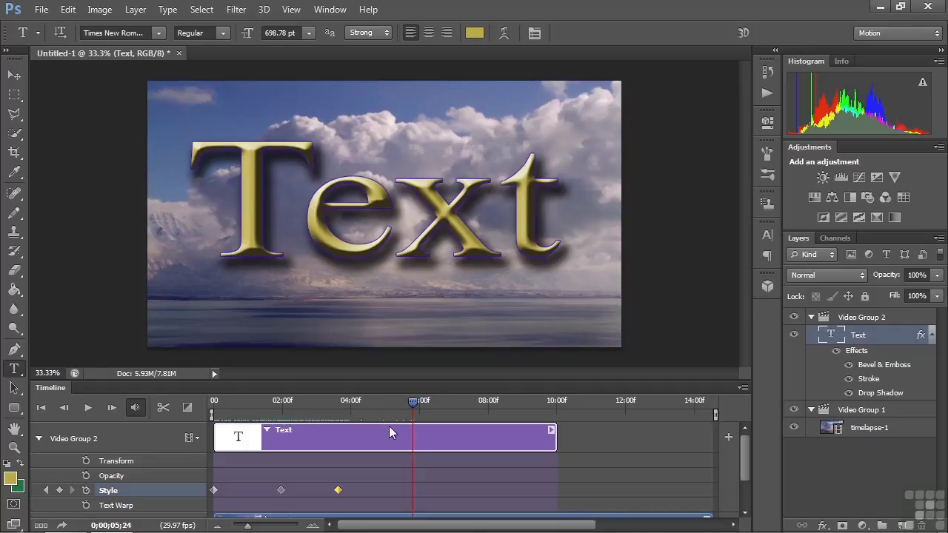
{"action": "double_click", "coordinate": [908, 338]}
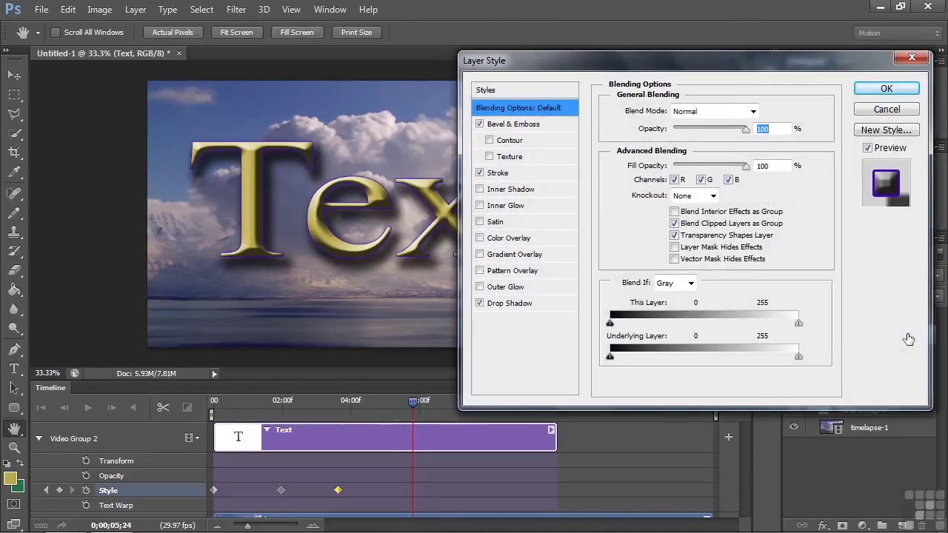
{"action": "left_click", "coordinate": [523, 127]}
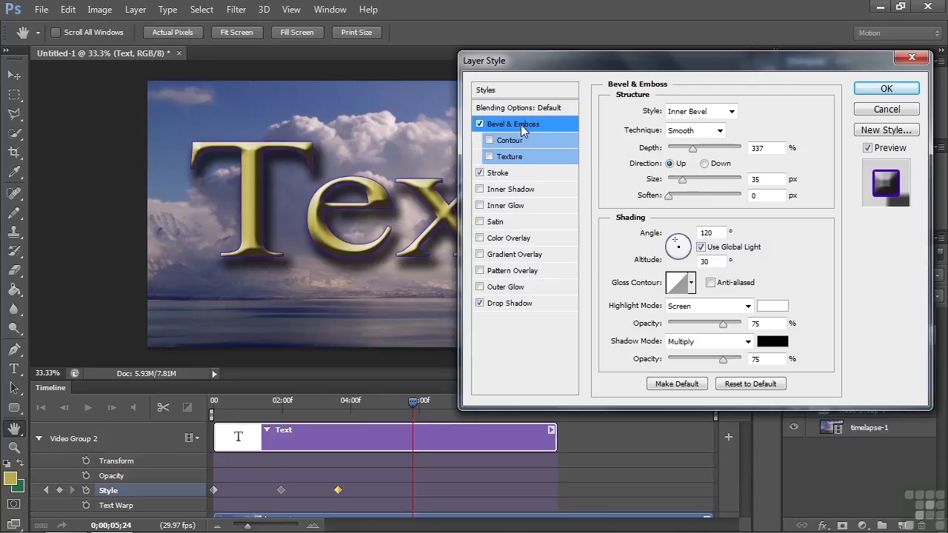
{"action": "left_click_drag", "start_coordinate": [682, 180], "coordinate": [691, 181]}
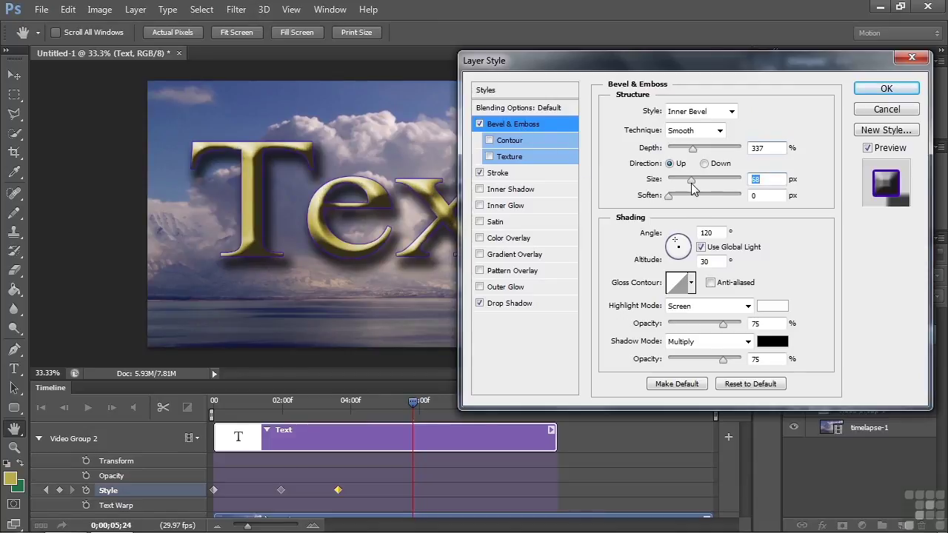
{"action": "left_click_drag", "start_coordinate": [680, 245], "coordinate": [681, 253]}
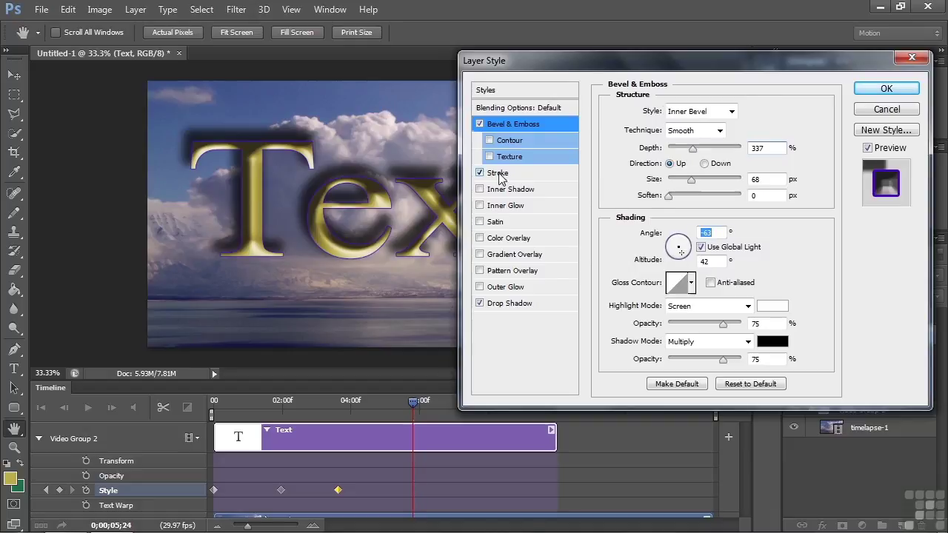
- Change the text's Stroke to green, colour 268b18, and set its size to 18 px
{"action": "left_click", "coordinate": [497, 174]}
{"action": "left_click", "coordinate": [650, 213]}
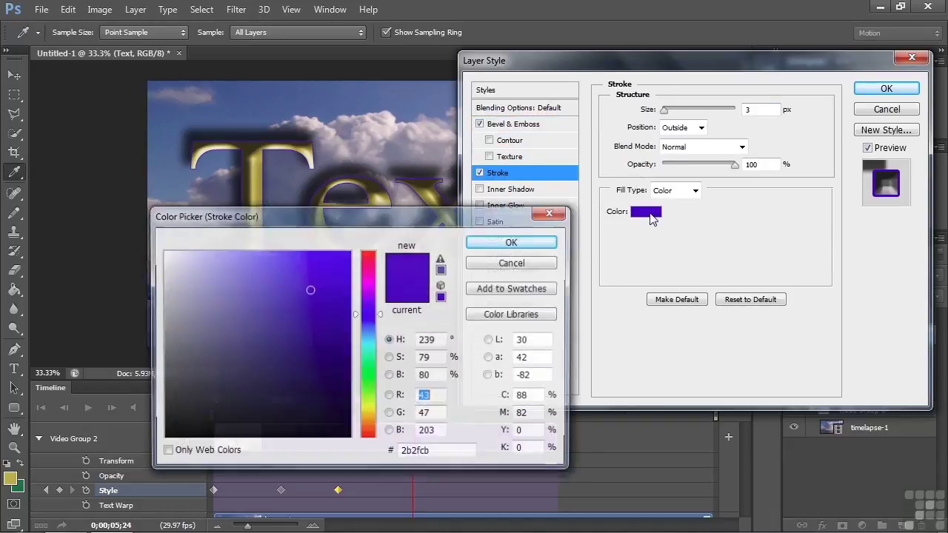
{"action": "left_click", "coordinate": [370, 380]}
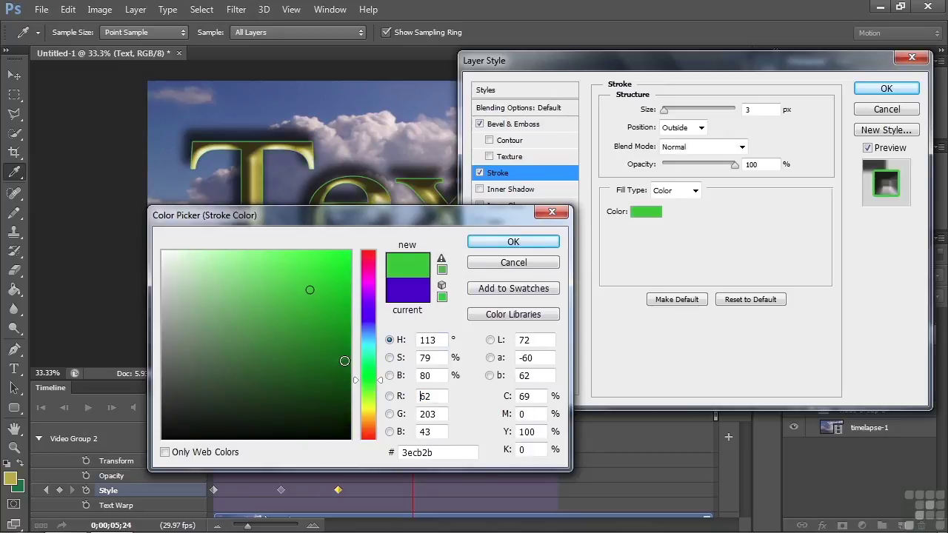
{"action": "left_click", "coordinate": [318, 336]}
{"action": "left_click", "coordinate": [492, 243]}
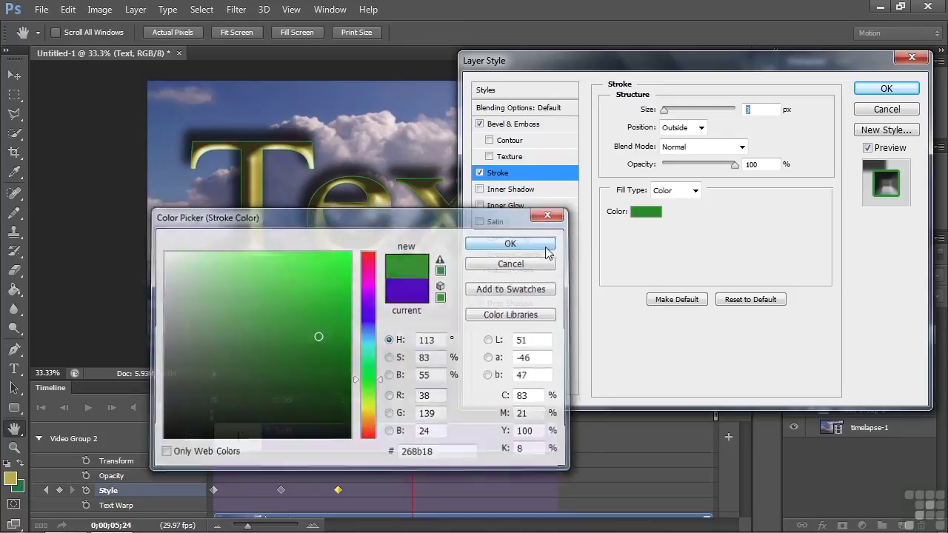
{"action": "mouse_move", "coordinate": [663, 109]}
{"action": "left_mouse_down"}
{"action": "mouse_move", "coordinate": [679, 117]}
{"action": "mouse_move", "coordinate": [673, 121]}
{"action": "left_mouse_up"}
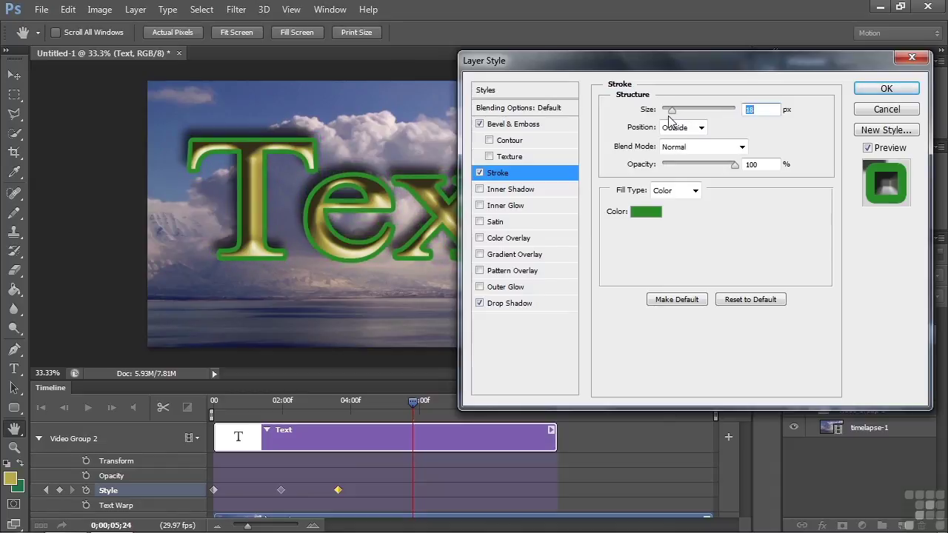
- Change the text's Drop Shadow colour to red
{"action": "left_click", "coordinate": [506, 304]}
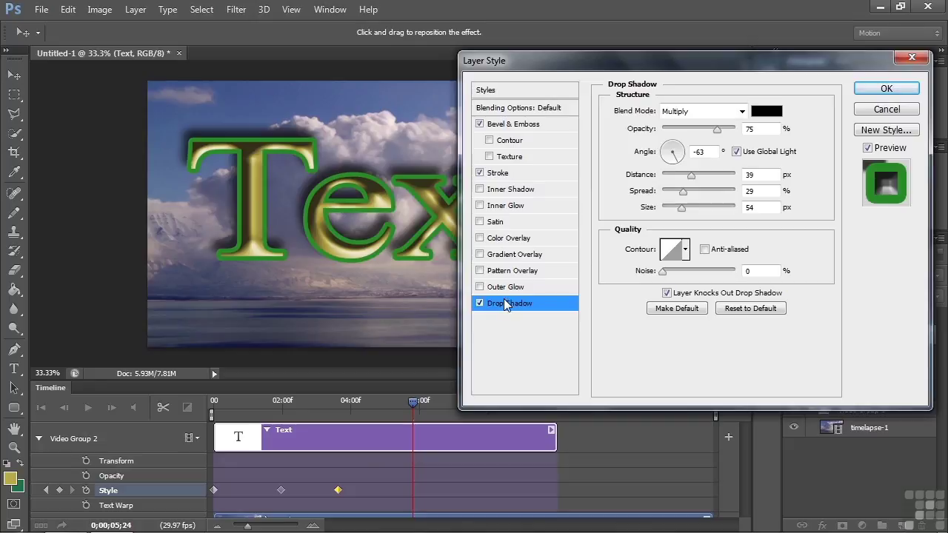
{"action": "left_click", "coordinate": [766, 111]}
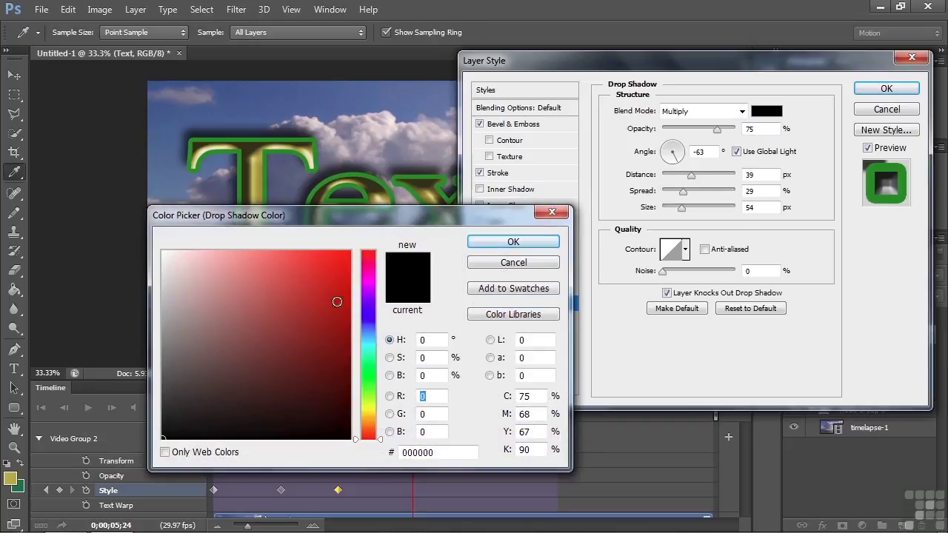
{"action": "left_click", "coordinate": [314, 287]}
{"action": "left_click", "coordinate": [511, 243]}
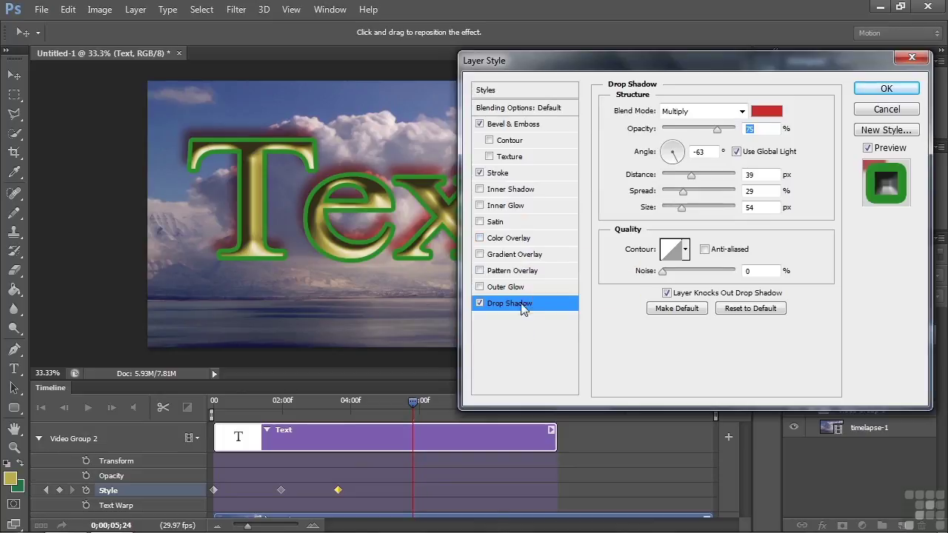
- Add a Pattern Overlay with the blue bubble pattern, apply the layer style, and preview the transition from the third Style keyframe
{"action": "left_click", "coordinate": [493, 272]}
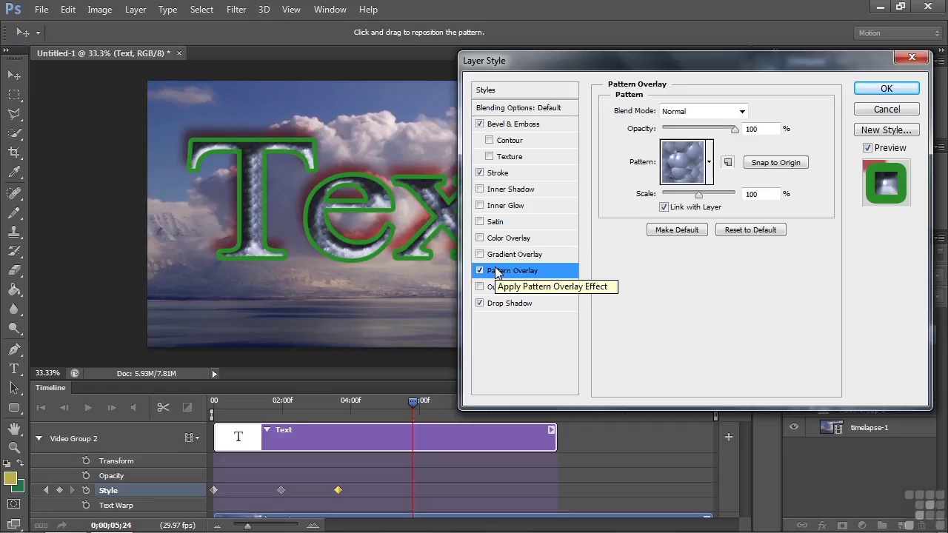
{"action": "left_click", "coordinate": [885, 89]}
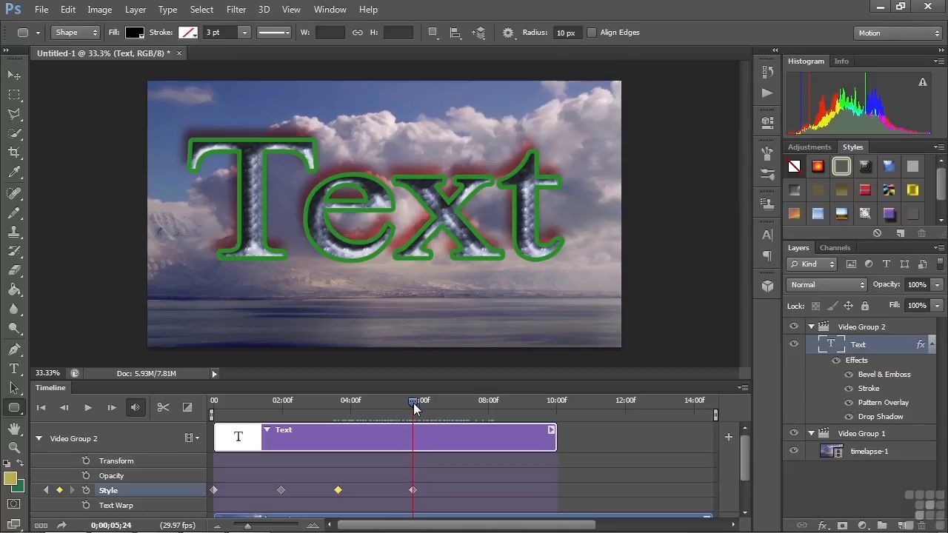
{"action": "left_click_drag", "start_coordinate": [413, 406], "coordinate": [333, 407]}
{"action": "key", "text": "space"}
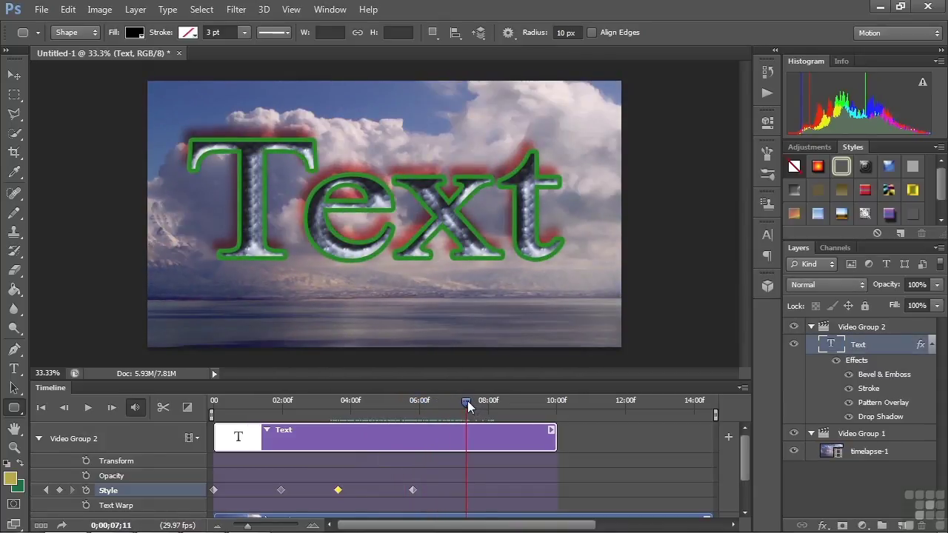
- At 0;00;07;15, change the text's Pattern Overlay to the rainbow-coloured pattern and apply the style
{"action": "left_click", "coordinate": [467, 400]}
{"action": "key", "text": "t"}
{"action": "left_click", "coordinate": [470, 404]}
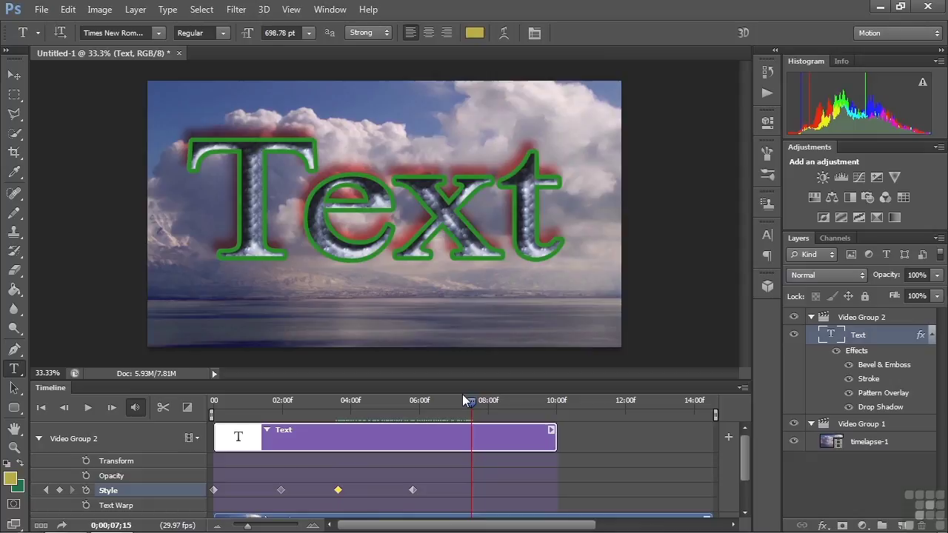
{"action": "double_click", "coordinate": [912, 340]}
{"action": "left_click", "coordinate": [521, 275]}
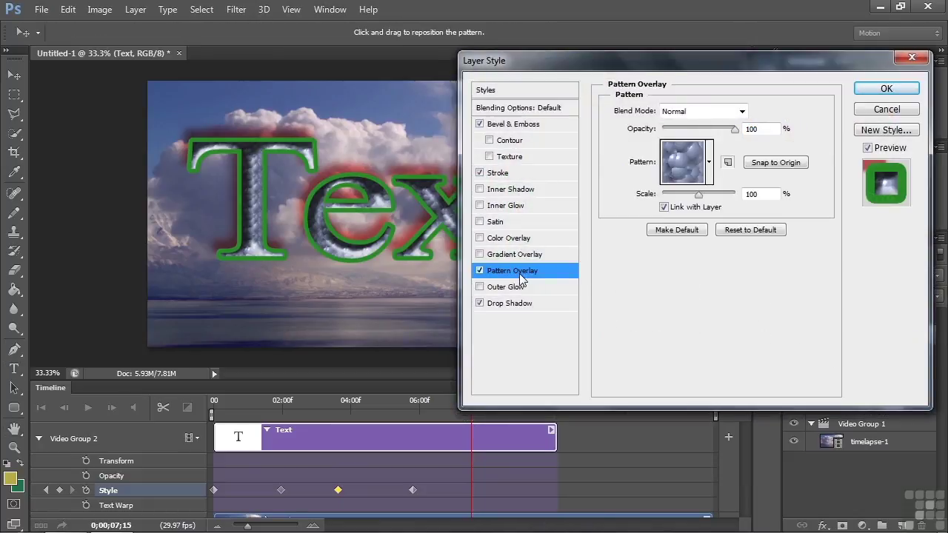
{"action": "left_click", "coordinate": [710, 171]}
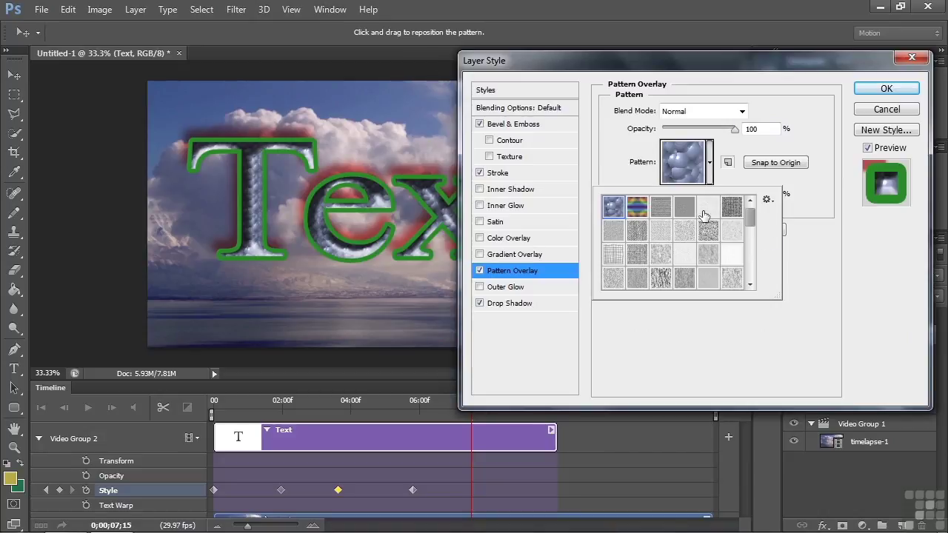
{"action": "left_click", "coordinate": [646, 216]}
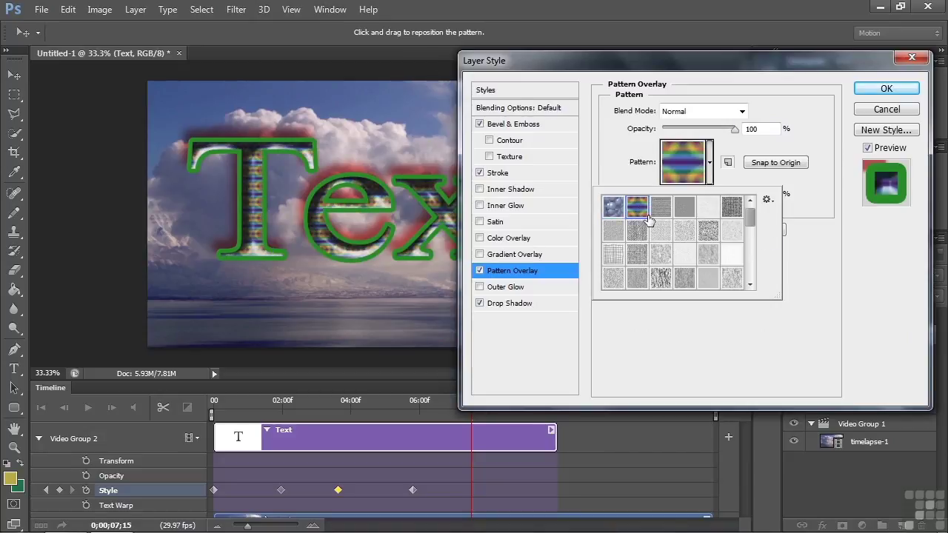
{"action": "left_click", "coordinate": [886, 89]}
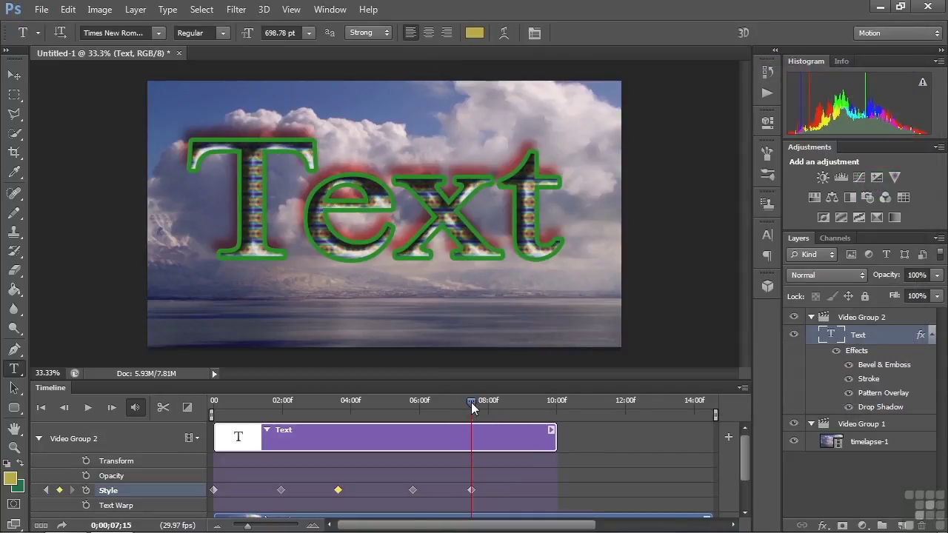
- At 0;00;09;03, turn off the text's Bevel & Emboss, Stroke, Pattern Overlay and Drop Shadow effects
{"action": "left_click_drag", "start_coordinate": [471, 403], "coordinate": [526, 439]}
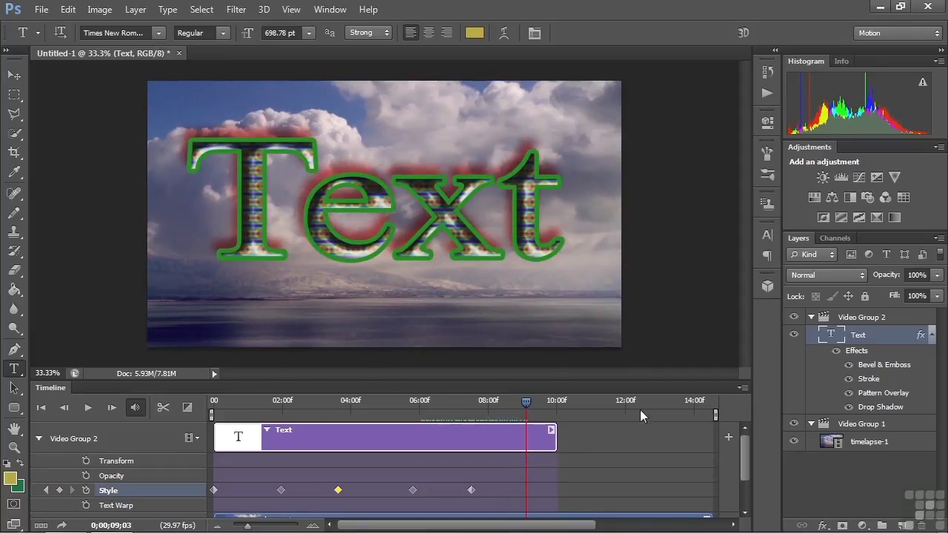
{"action": "double_click", "coordinate": [908, 337]}
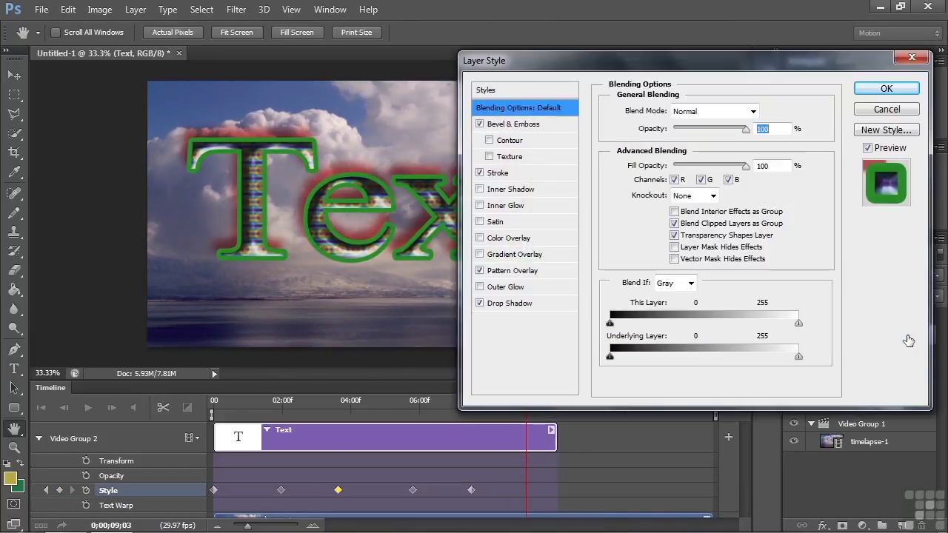
{"action": "left_click", "coordinate": [479, 124]}
{"action": "left_click", "coordinate": [479, 173]}
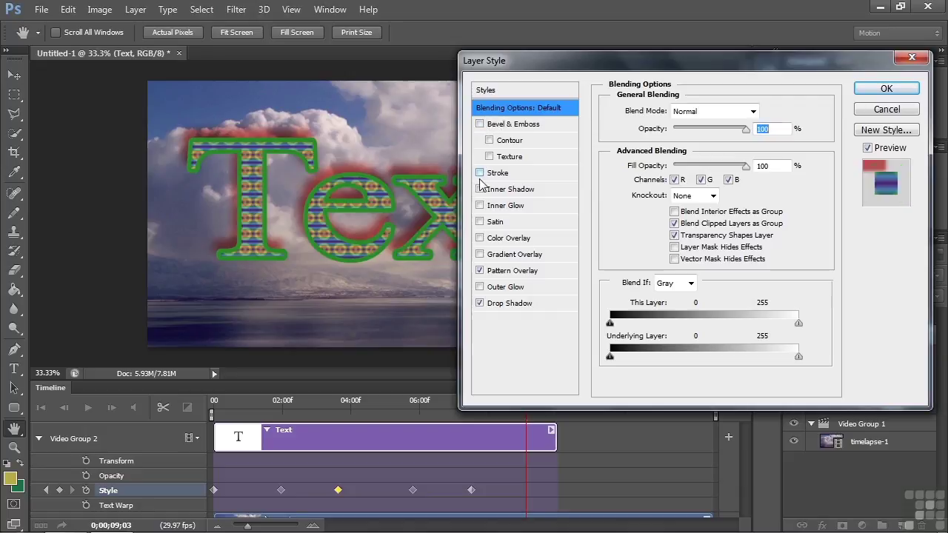
{"action": "left_click", "coordinate": [479, 270]}
{"action": "left_click", "coordinate": [479, 303]}
{"action": "left_click", "coordinate": [886, 88]}
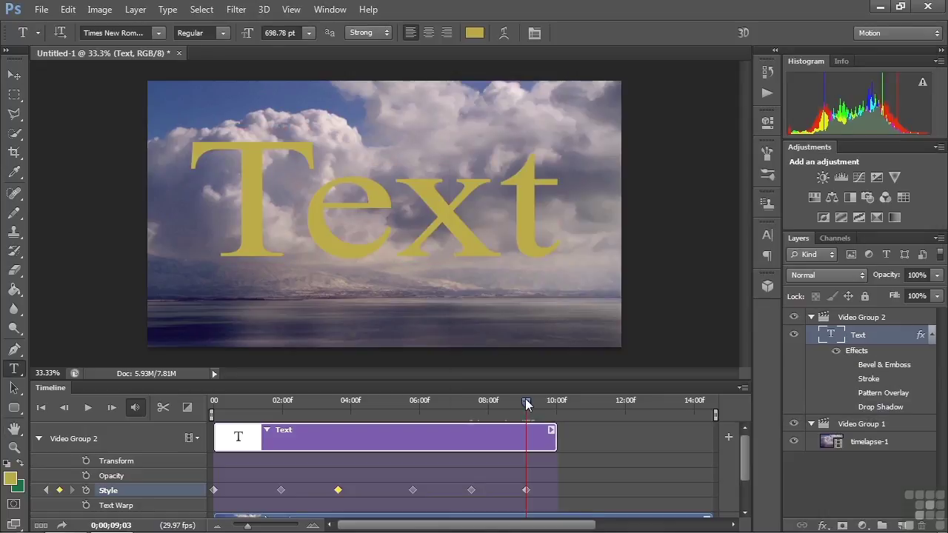
- Preview the text's style transitions over the last part of the animation
{"action": "left_click_drag", "start_coordinate": [525, 401], "coordinate": [456, 402]}
{"action": "key", "text": "space"}
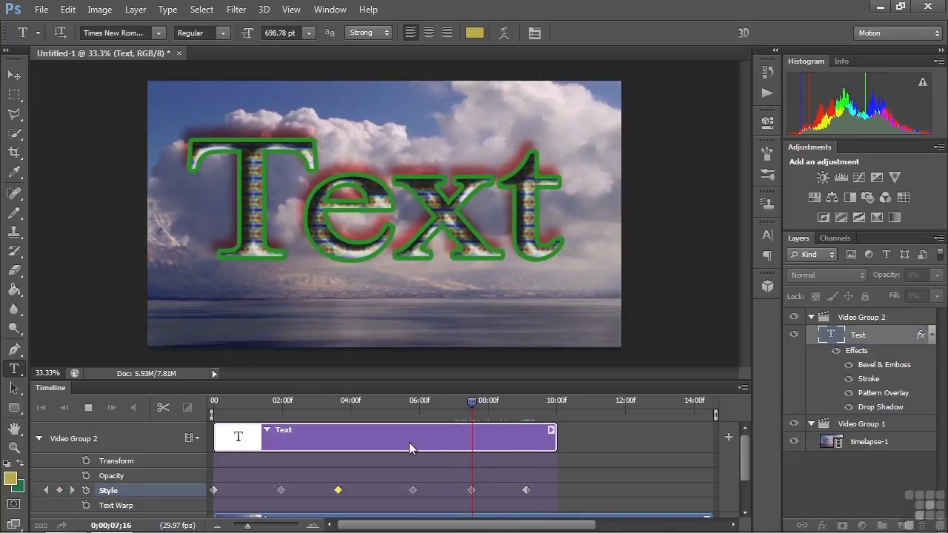
{"action": "key", "text": "space"}
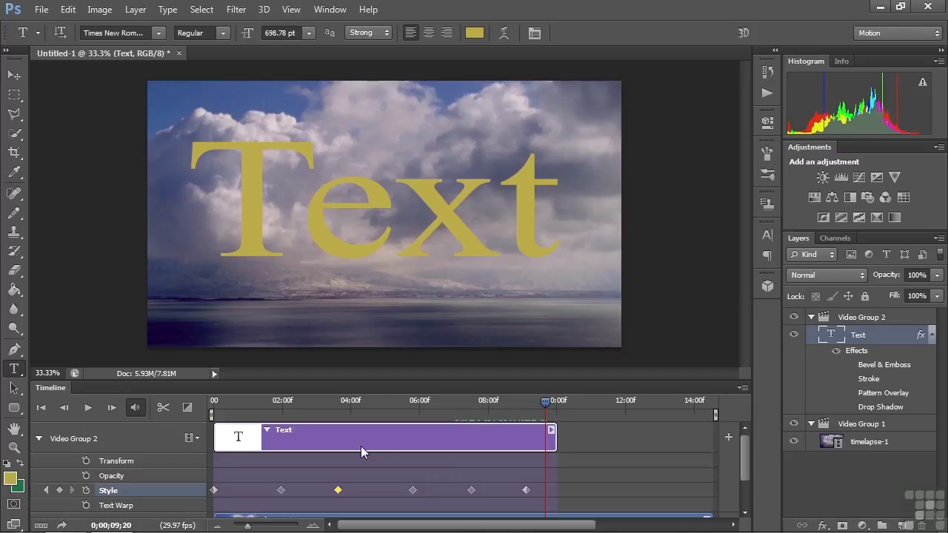
- Draw a black rounded rectangle about 1617 × 591 px around the text and move the Text layer above Video Group 2
{"action": "left_click", "coordinate": [15, 408]}
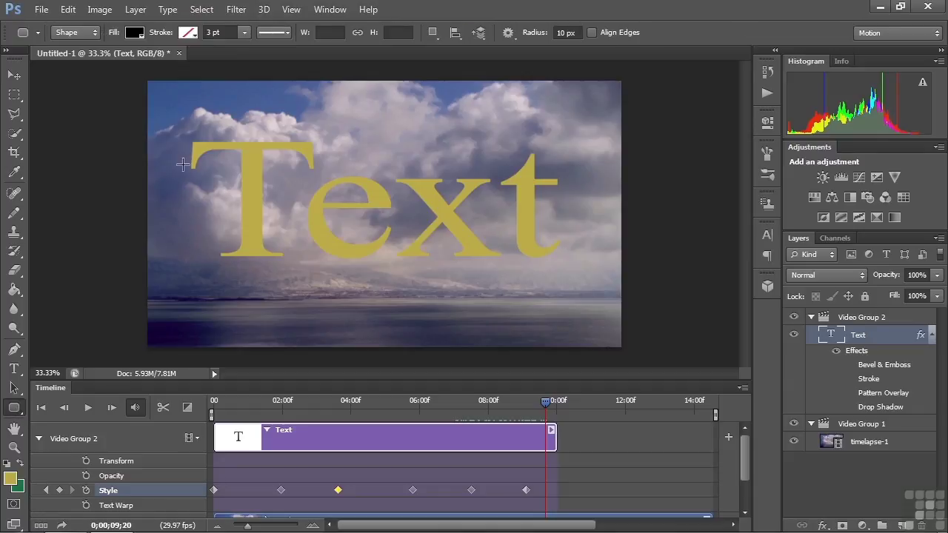
{"action": "left_click_drag", "start_coordinate": [179, 133], "coordinate": [578, 279]}
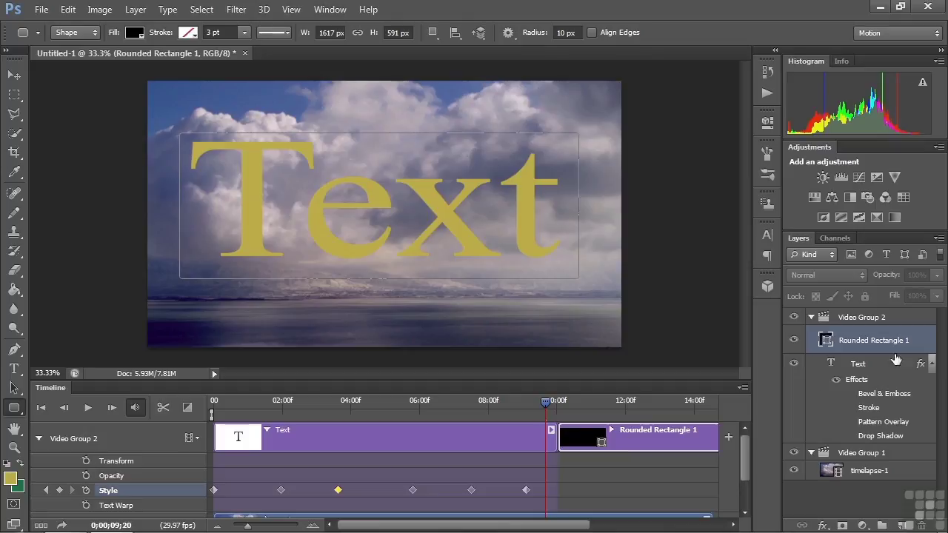
{"action": "left_click", "coordinate": [859, 364]}
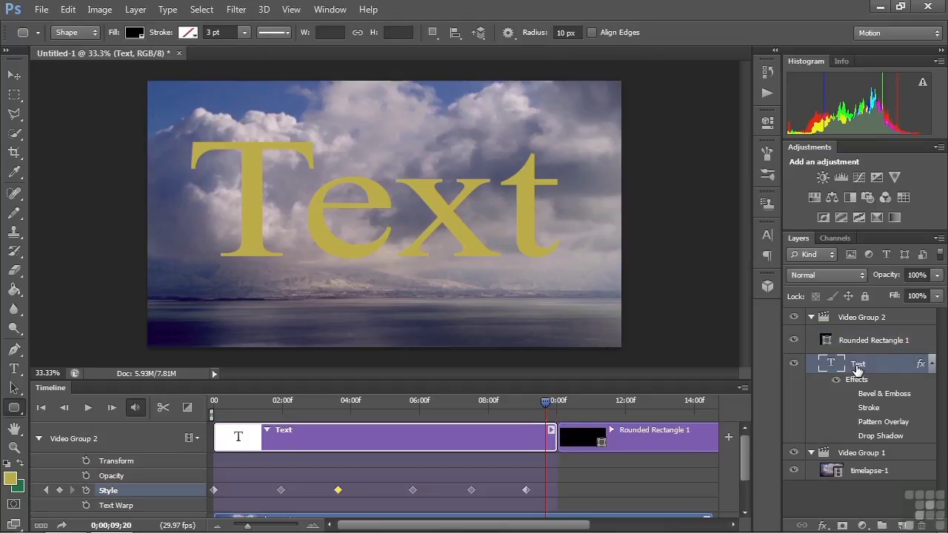
{"action": "left_click_drag", "start_coordinate": [857, 368], "coordinate": [850, 309]}
- Extend the rounded rectangle's clip to 10:00f so it ends with the text clip
{"action": "left_click_drag", "start_coordinate": [743, 453], "coordinate": [741, 487]}
{"action": "scroll", "coordinate": [742, 486], "scroll_direction": "up", "scroll_amount": 1}
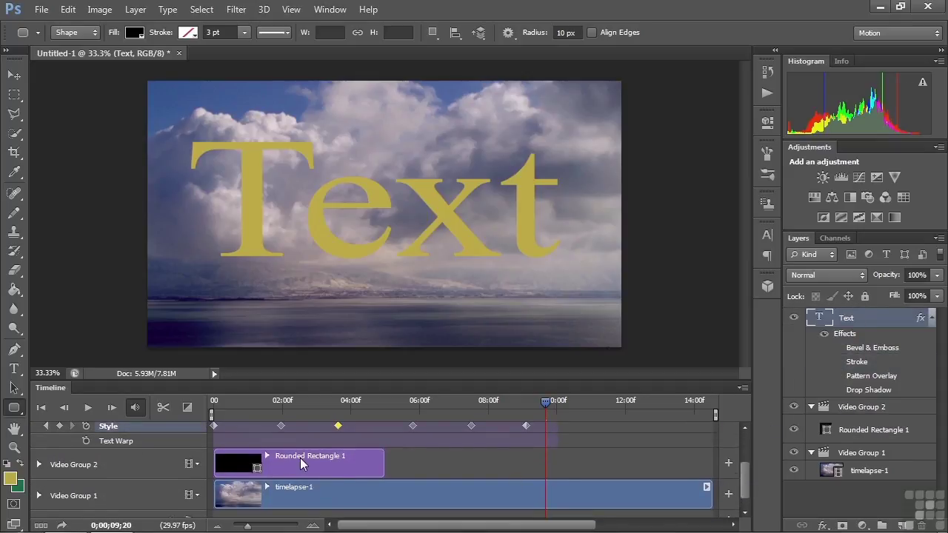
{"action": "left_click", "coordinate": [302, 402]}
{"action": "left_click_drag", "start_coordinate": [382, 448], "coordinate": [550, 467]}
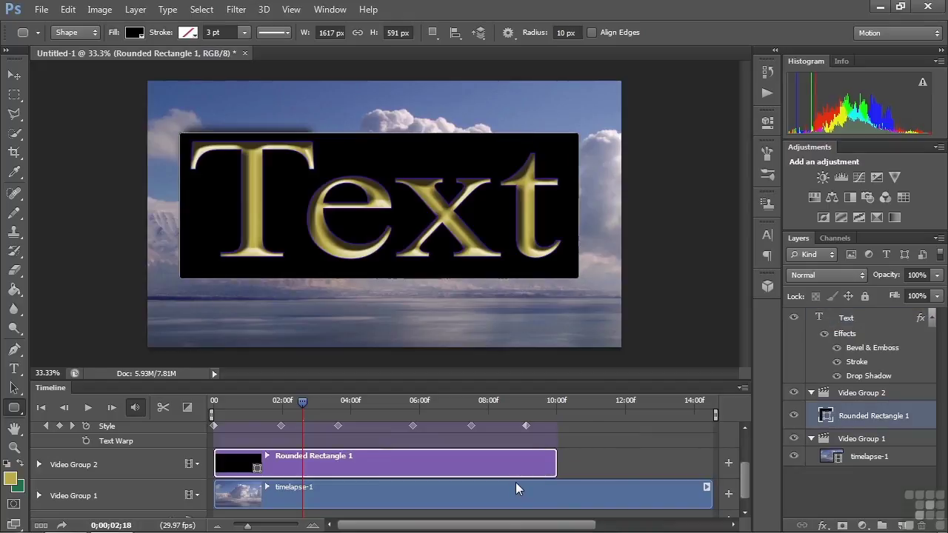
- Convert the Rounded Rectangle 1 layer to a smart object and expand its animation properties in Video Group 2
{"action": "left_click", "coordinate": [39, 465]}
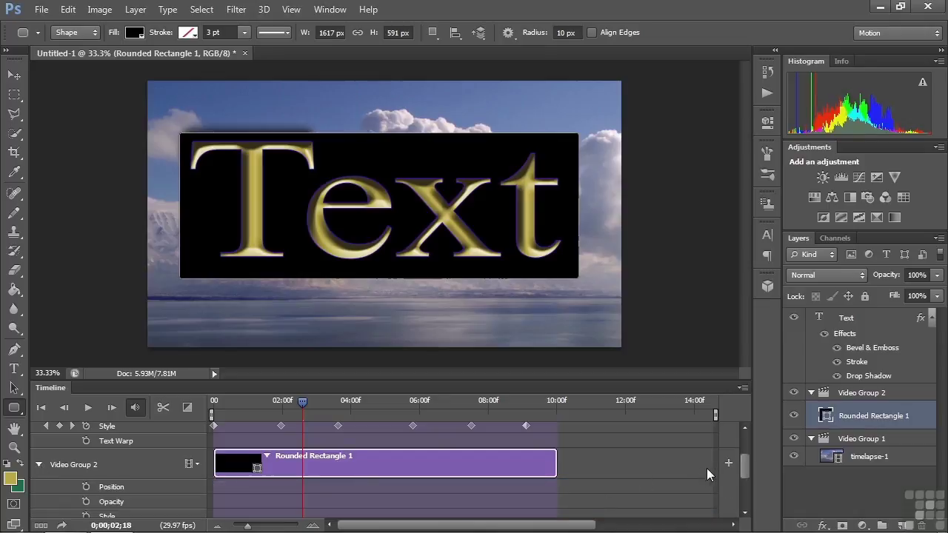
{"action": "left_click_drag", "start_coordinate": [744, 464], "coordinate": [744, 479]}
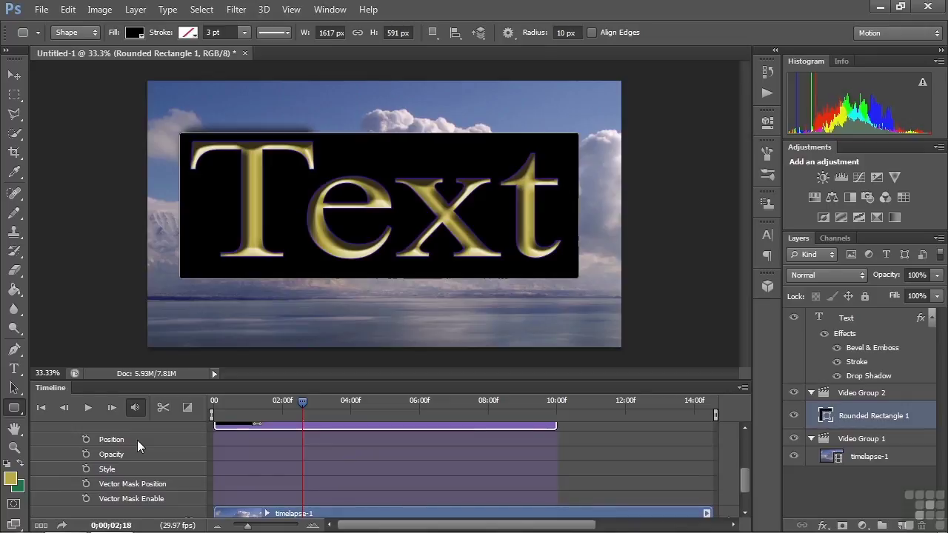
{"action": "right_click", "coordinate": [924, 417]}
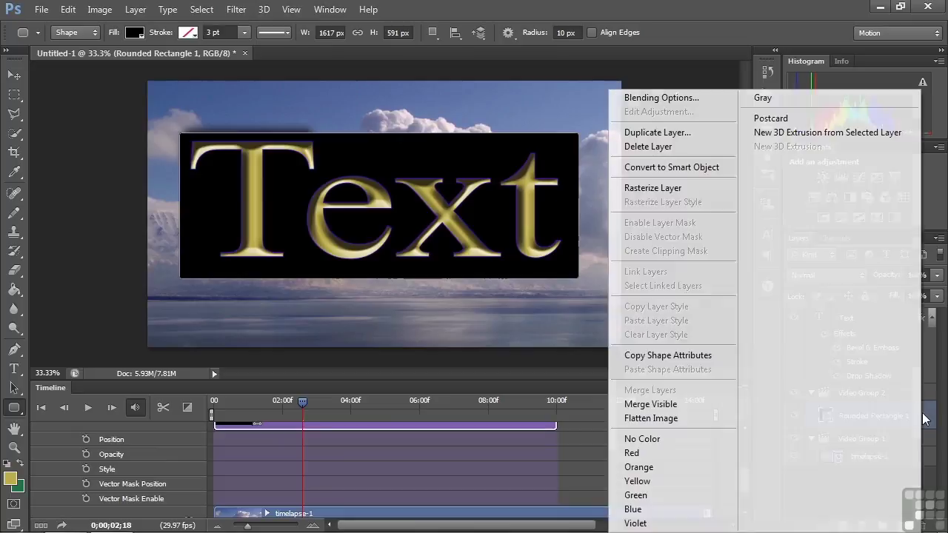
{"action": "left_click", "coordinate": [696, 168]}
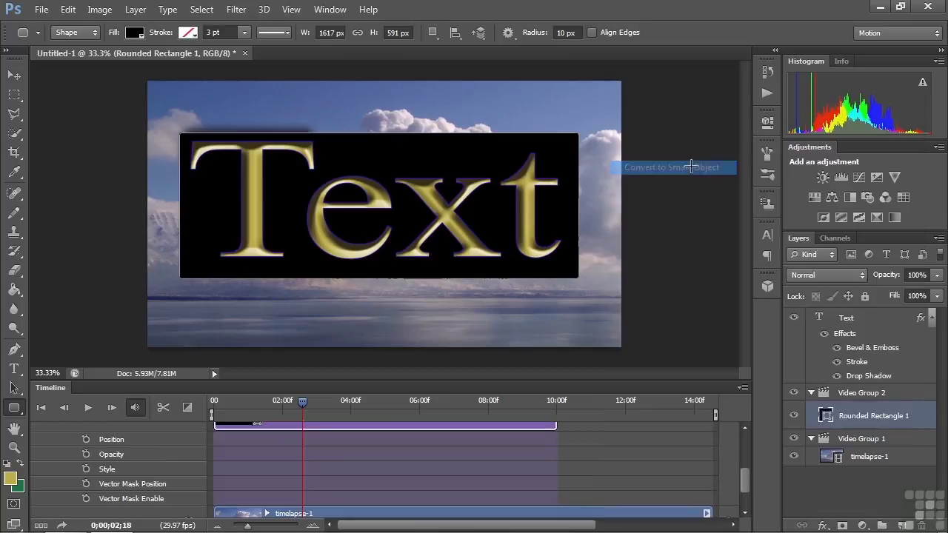
{"action": "left_click", "coordinate": [40, 450]}
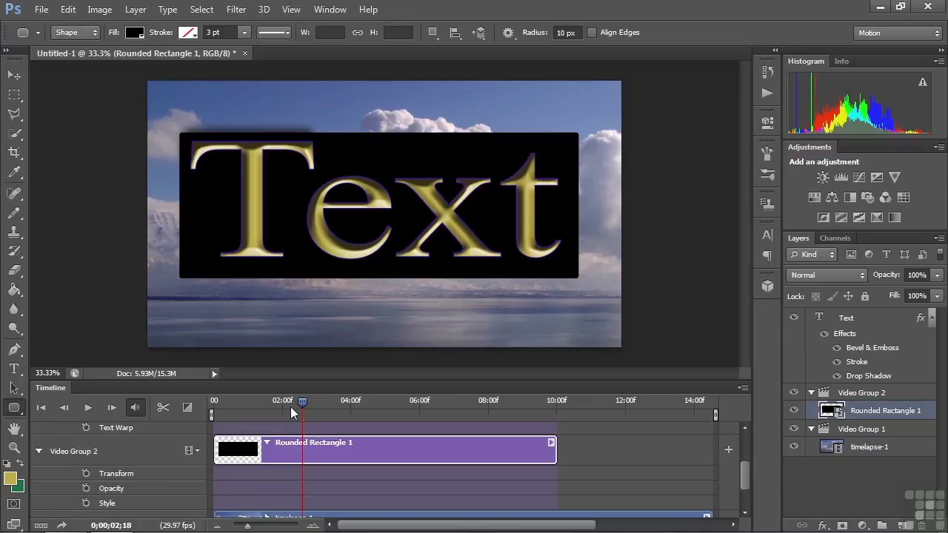
- At 0;00;00;01, add a Transform keyframe to the rounded rectangle and scale it about its centre to about 3%
{"action": "left_click_drag", "start_coordinate": [299, 402], "coordinate": [214, 419]}
{"action": "left_click", "coordinate": [86, 473]}
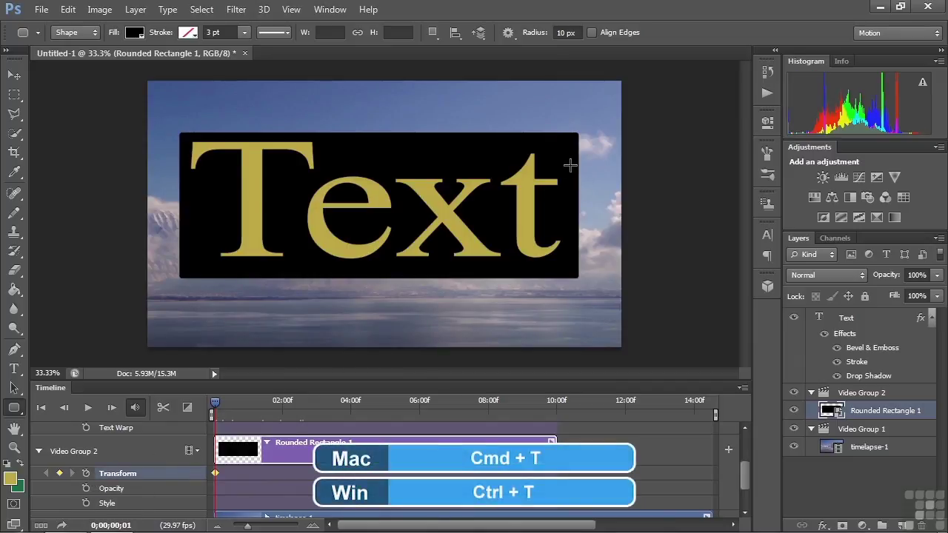
{"action": "key", "text": "ctrl+t"}
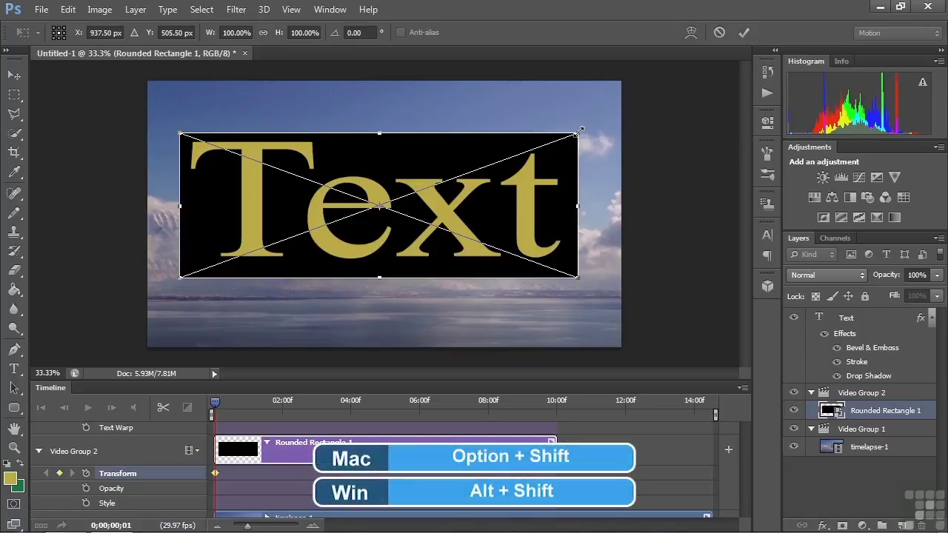
{"action": "left_click_drag", "start_coordinate": [580, 130], "coordinate": [391, 213]}
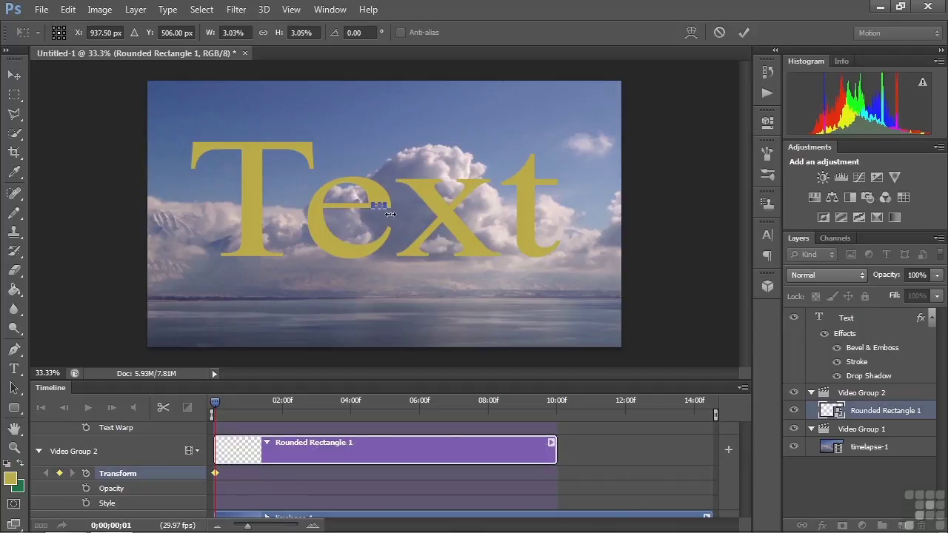
{"action": "key", "text": "Return"}
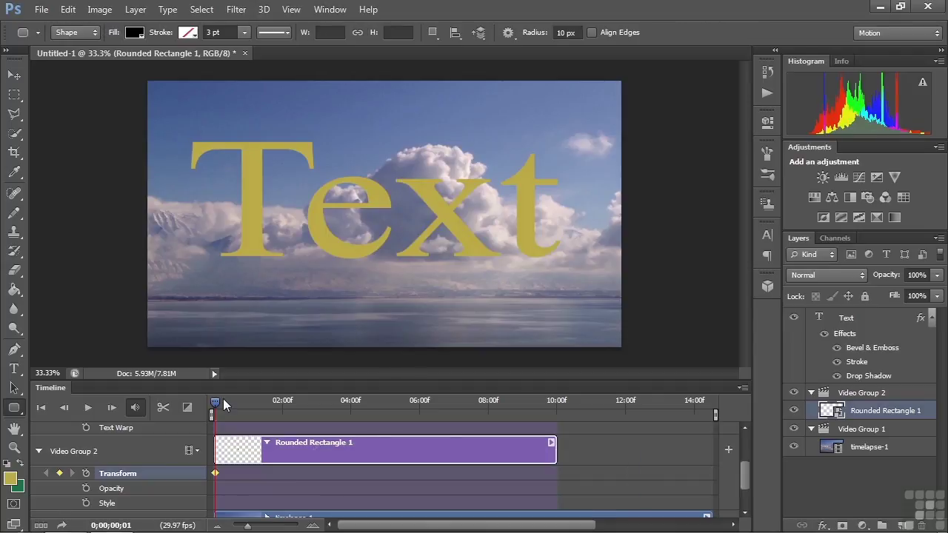
- At 0;00;01;03, scale the rounded rectangle to about 103% and position it at about X 944 px, Y 494.5 px behind the text
{"action": "left_click_drag", "start_coordinate": [216, 399], "coordinate": [253, 406]}
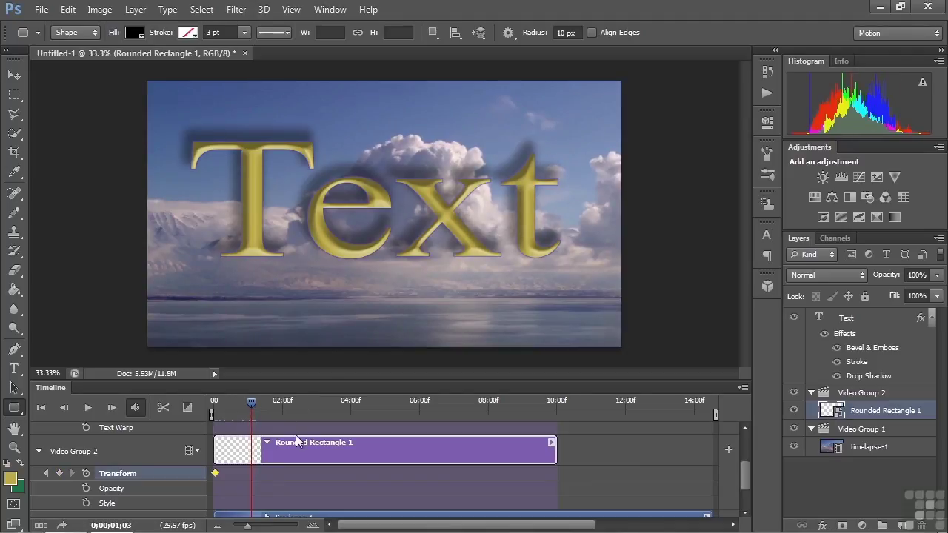
{"action": "key", "text": "ctrl+t"}
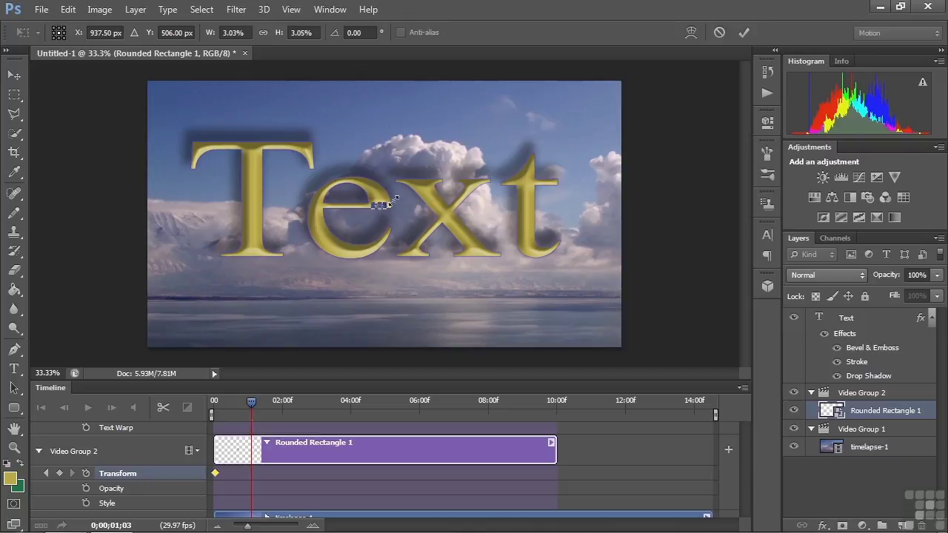
{"action": "left_click_drag", "start_coordinate": [393, 200], "coordinate": [605, 175]}
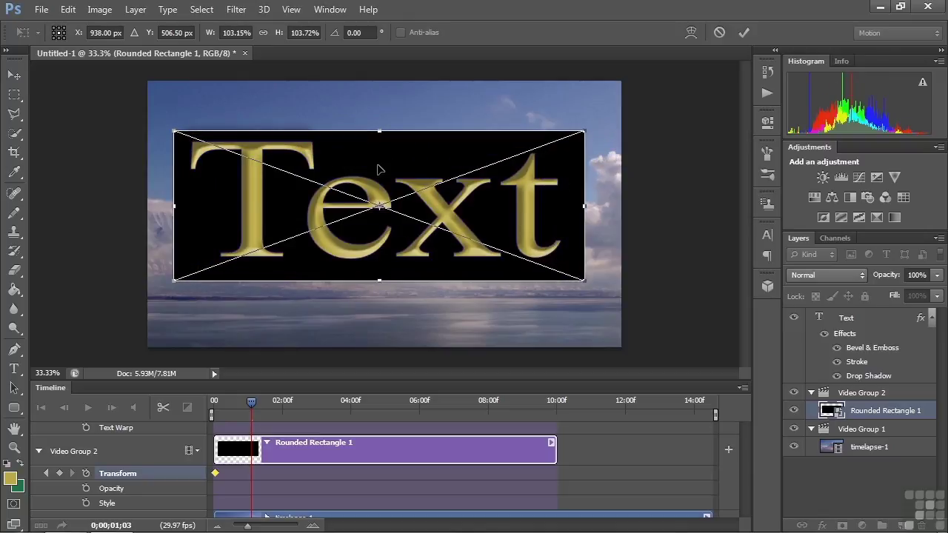
{"action": "mouse_move", "coordinate": [385, 170]}
{"action": "left_mouse_down"}
{"action": "mouse_move", "coordinate": [390, 155]}
{"action": "mouse_move", "coordinate": [386, 165]}
{"action": "left_mouse_up"}
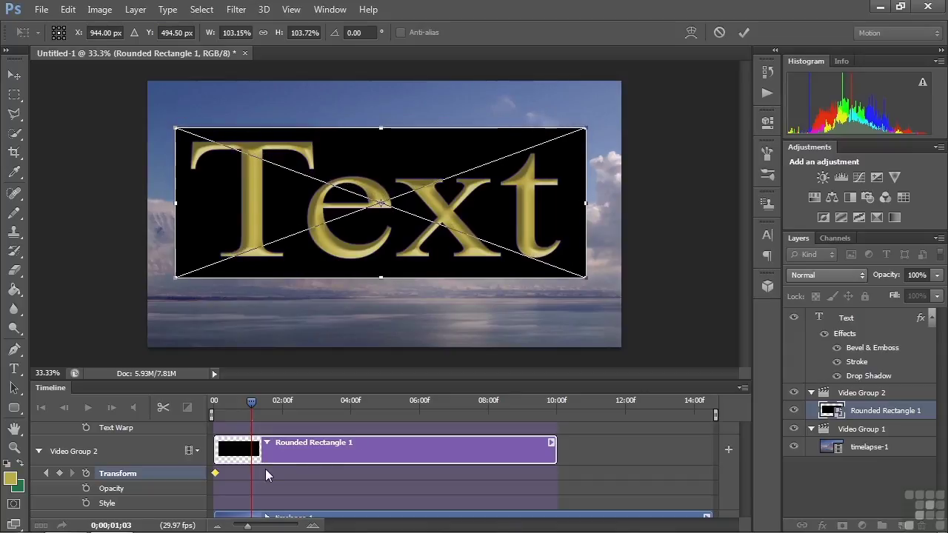
{"action": "key", "text": "Return"}
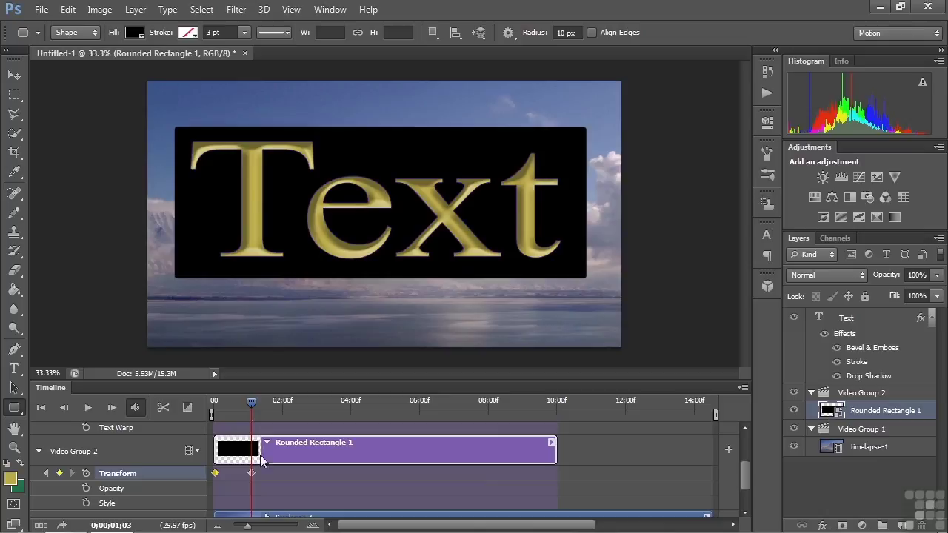
- Add a Style keyframe to the rounded rectangle, move it to the start of the clip and go to it
{"action": "mouse_move", "coordinate": [251, 402]}
{"action": "left_mouse_down"}
{"action": "mouse_move", "coordinate": [216, 409]}
{"action": "mouse_move", "coordinate": [250, 416]}
{"action": "left_mouse_up"}
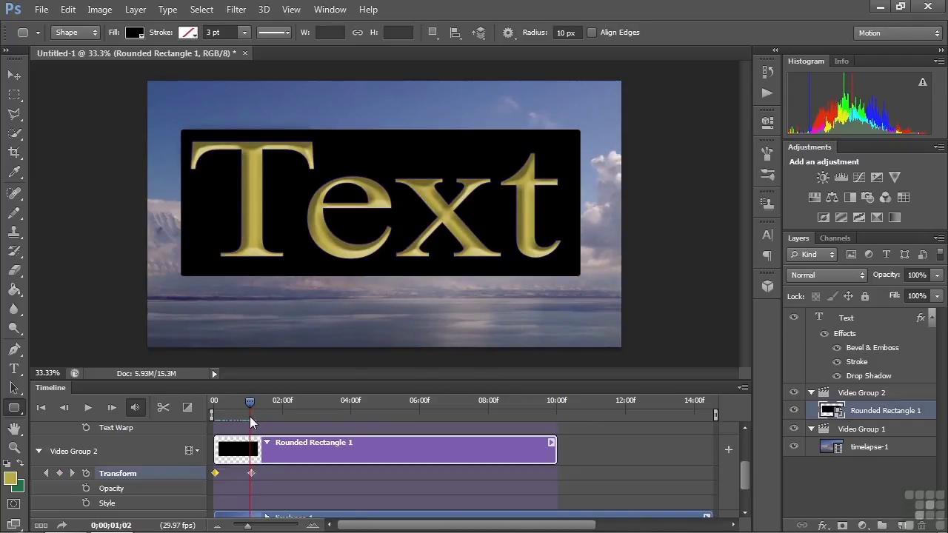
{"action": "left_click", "coordinate": [86, 502]}
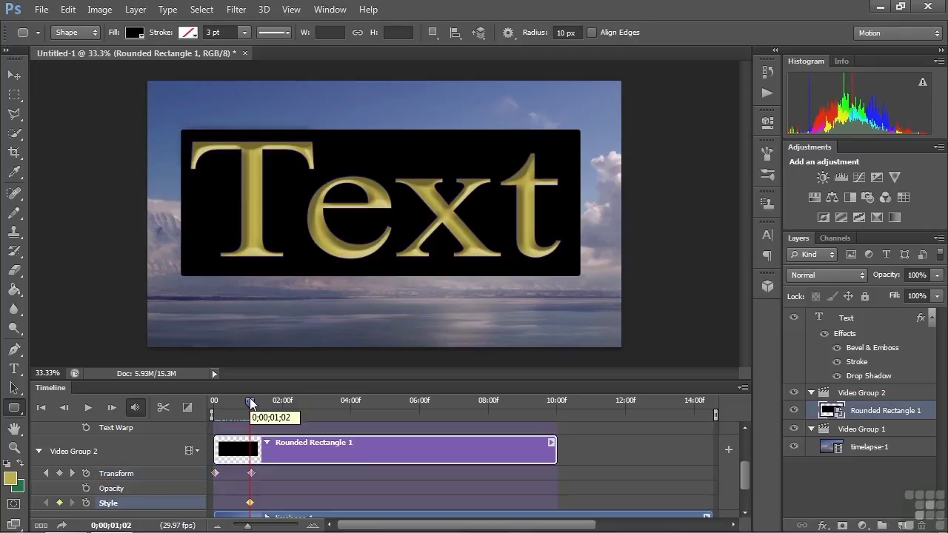
{"action": "left_click_drag", "start_coordinate": [252, 505], "coordinate": [226, 509]}
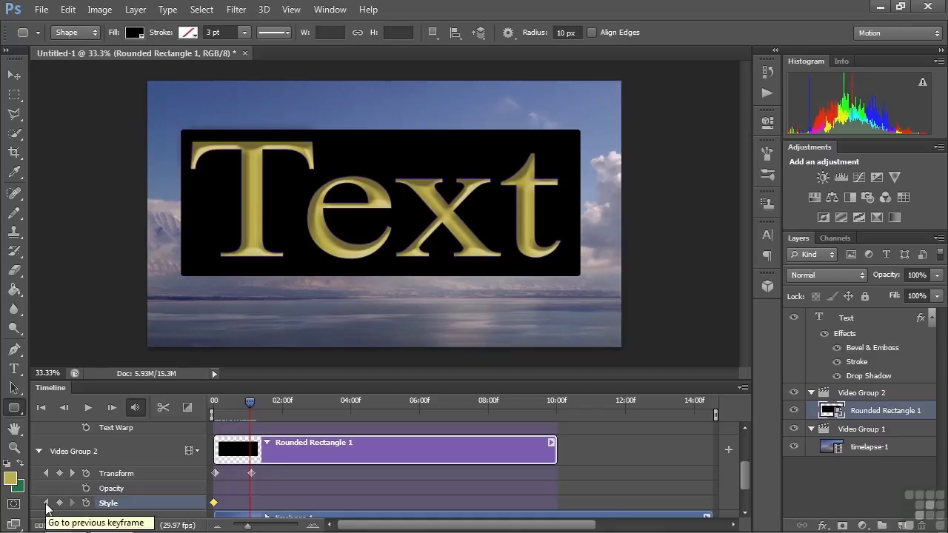
{"action": "left_click", "coordinate": [46, 503]}
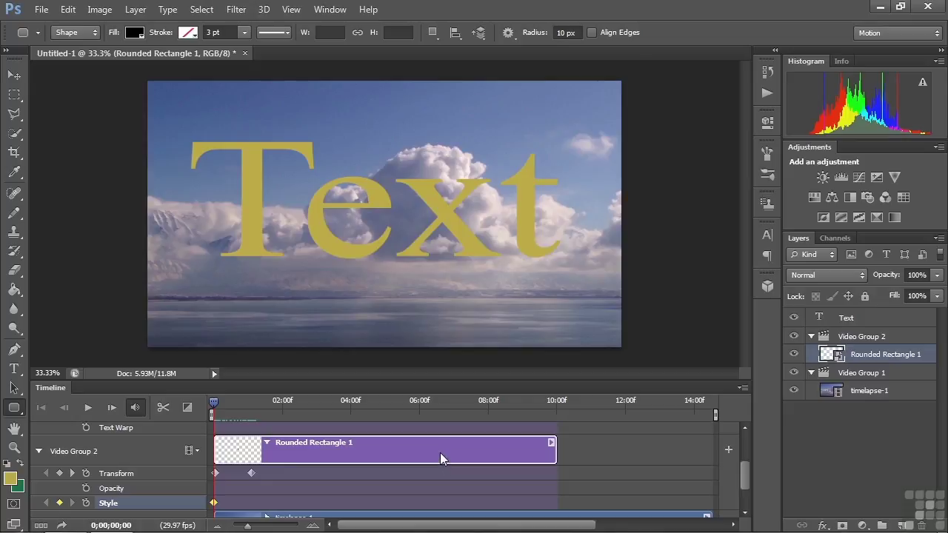
- Enable Bevel & Emboss and Gradient Overlay in the rounded rectangle's layer style
{"action": "double_click", "coordinate": [933, 359]}
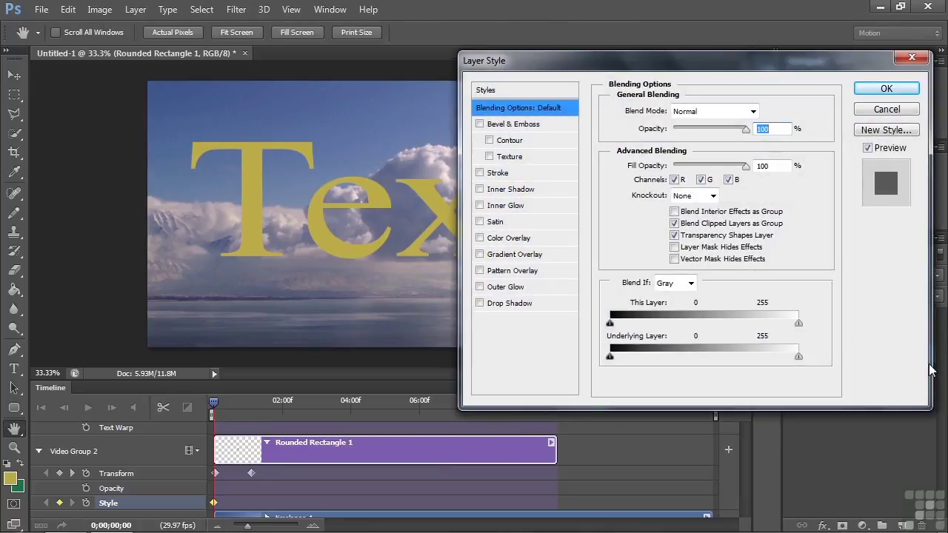
{"action": "left_click", "coordinate": [515, 124]}
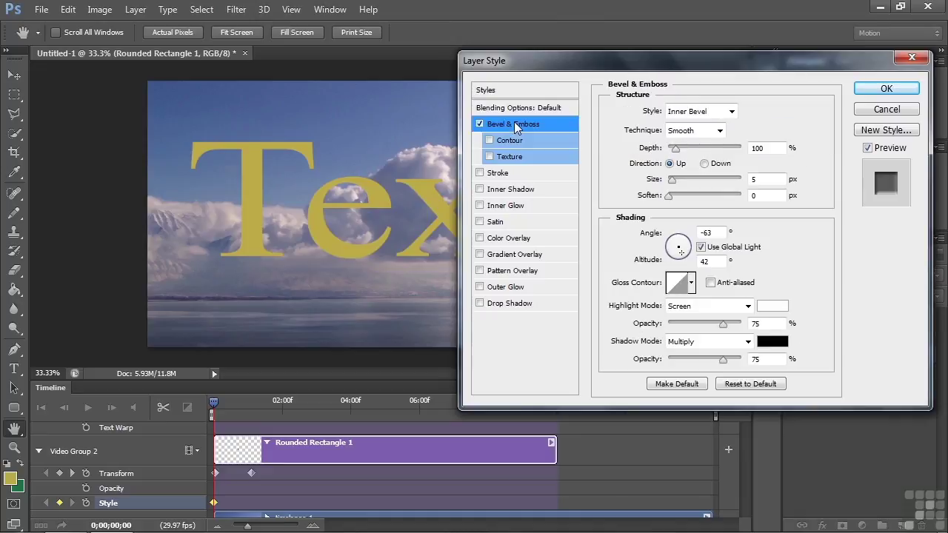
{"action": "left_click", "coordinate": [528, 254]}
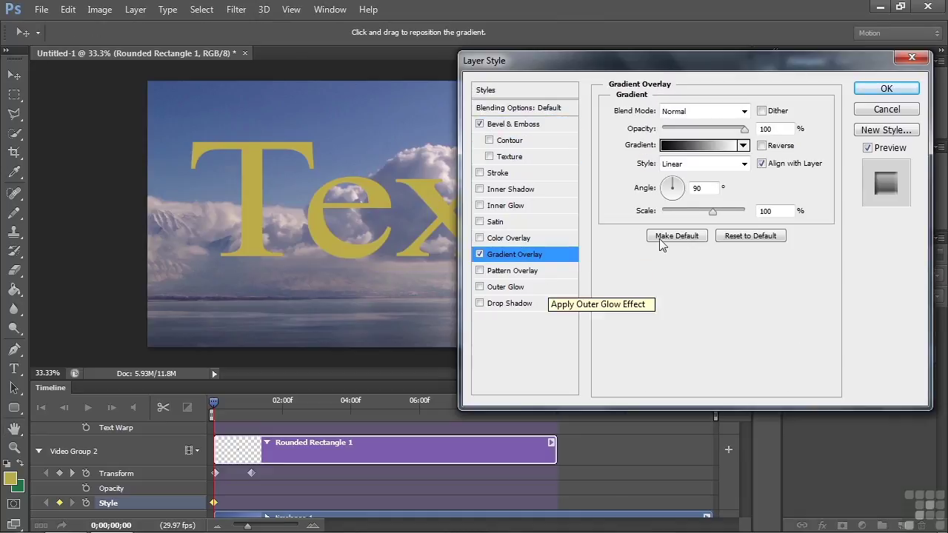
- Set the colour stop at location 0% of the overlay's gradient to a medium teal blue
{"action": "left_click", "coordinate": [672, 145]}
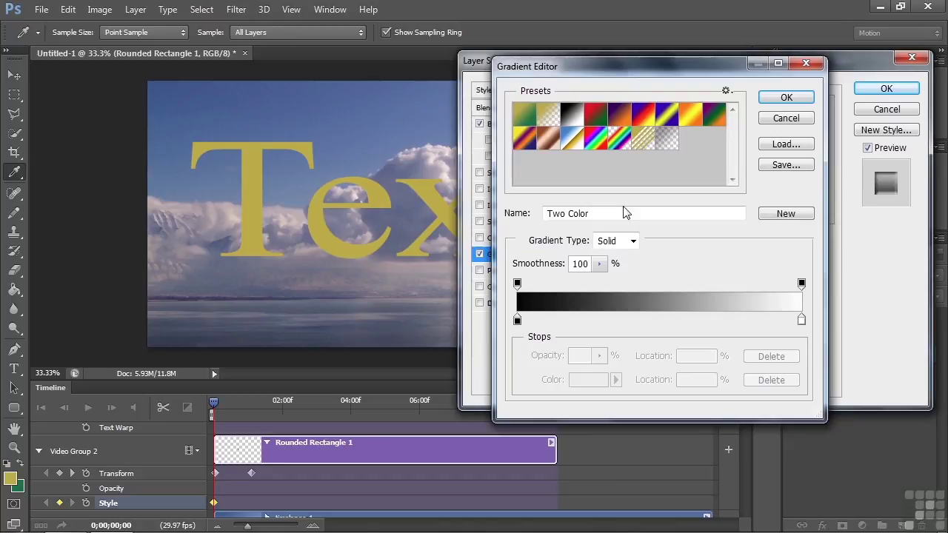
{"action": "left_click", "coordinate": [518, 322]}
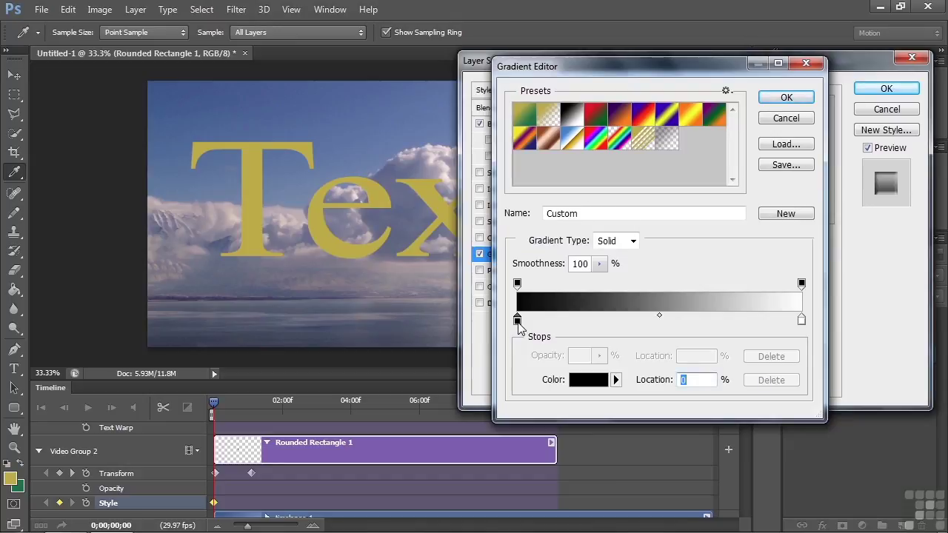
{"action": "left_click", "coordinate": [577, 380]}
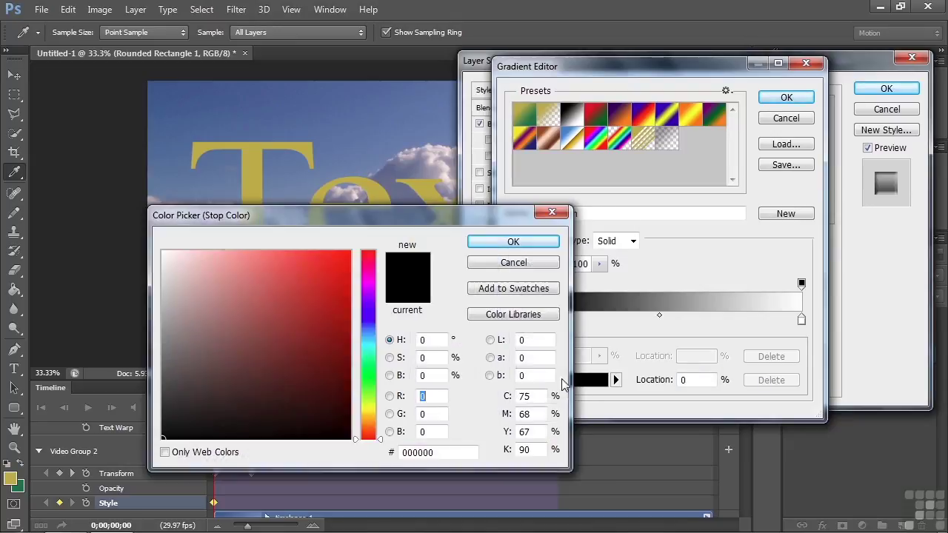
{"action": "left_click", "coordinate": [368, 342]}
{"action": "left_click", "coordinate": [302, 304]}
{"action": "left_click", "coordinate": [513, 242]}
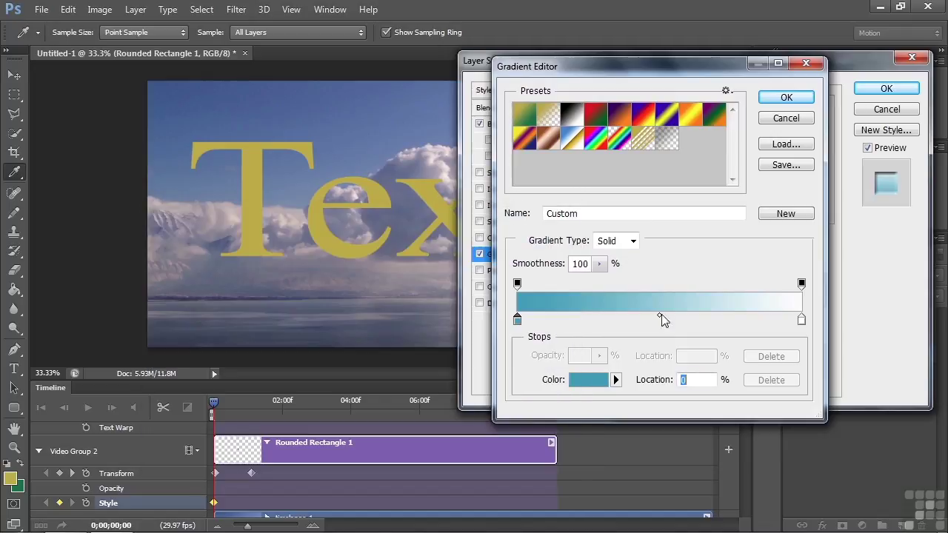
- Set the colour stop at location 100% of the overlay's gradient to light blue (#bde4f3) and accept the gradient
{"action": "left_click", "coordinate": [802, 319]}
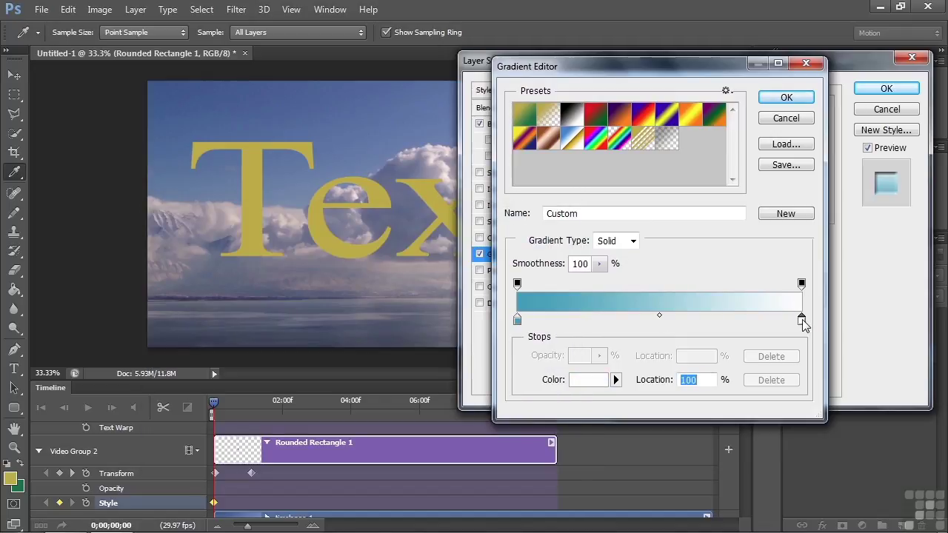
{"action": "left_click", "coordinate": [600, 381]}
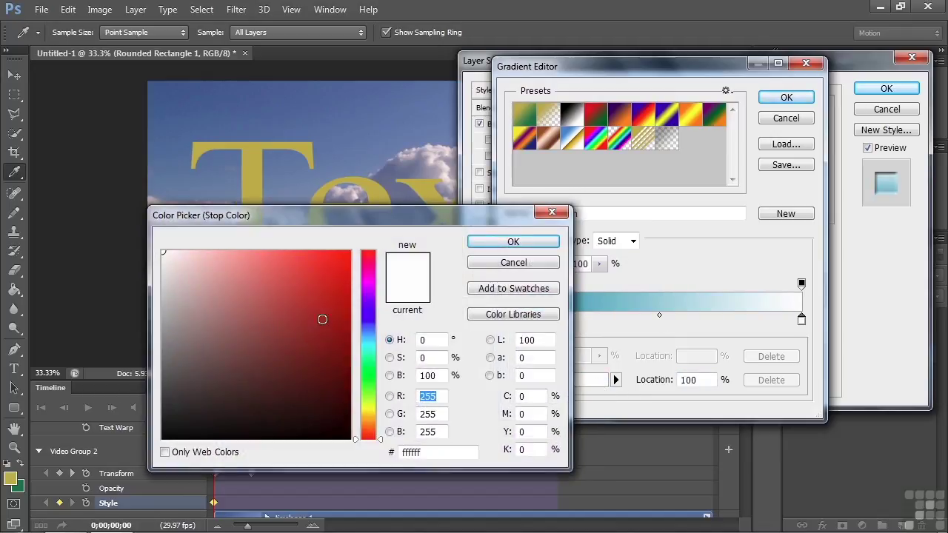
{"action": "left_click", "coordinate": [370, 337]}
{"action": "left_click", "coordinate": [204, 258]}
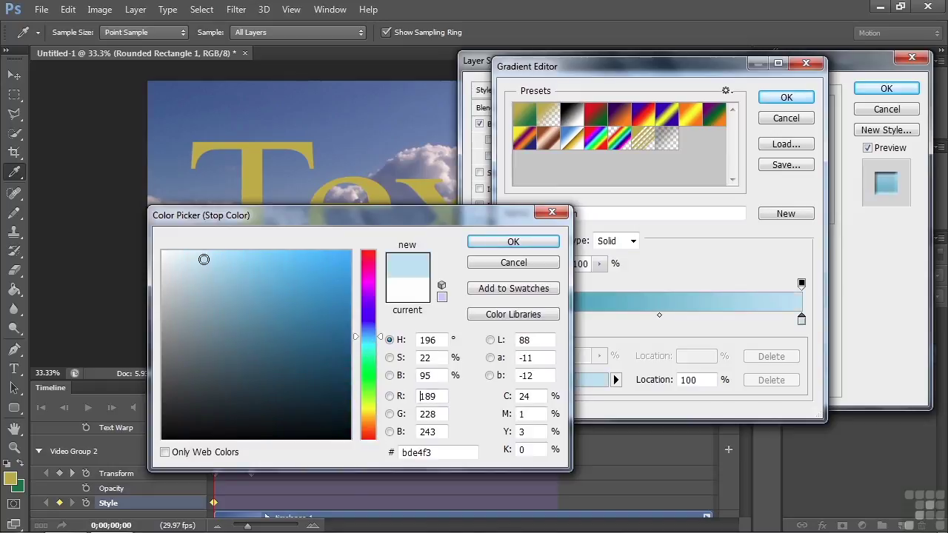
{"action": "left_click", "coordinate": [513, 243]}
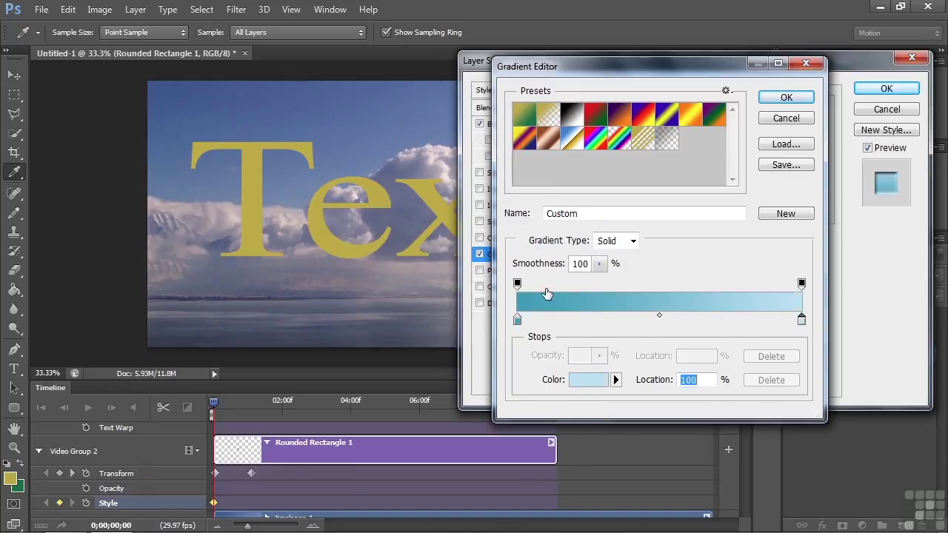
{"action": "left_click", "coordinate": [786, 98]}
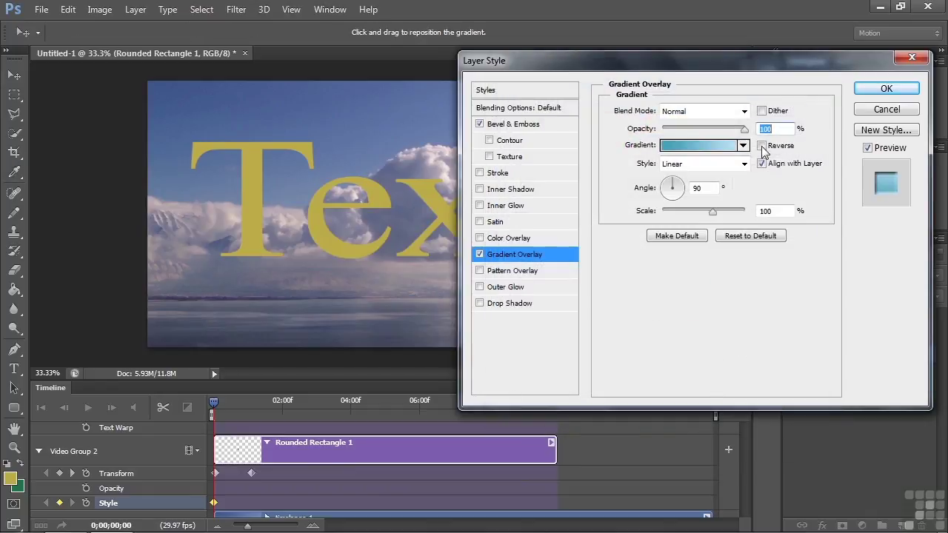
- Set the Gradient Overlay angle to 180° and add a Drop Shadow with 26 px distance and 51 px size
{"action": "left_click_drag", "start_coordinate": [671, 180], "coordinate": [662, 192]}
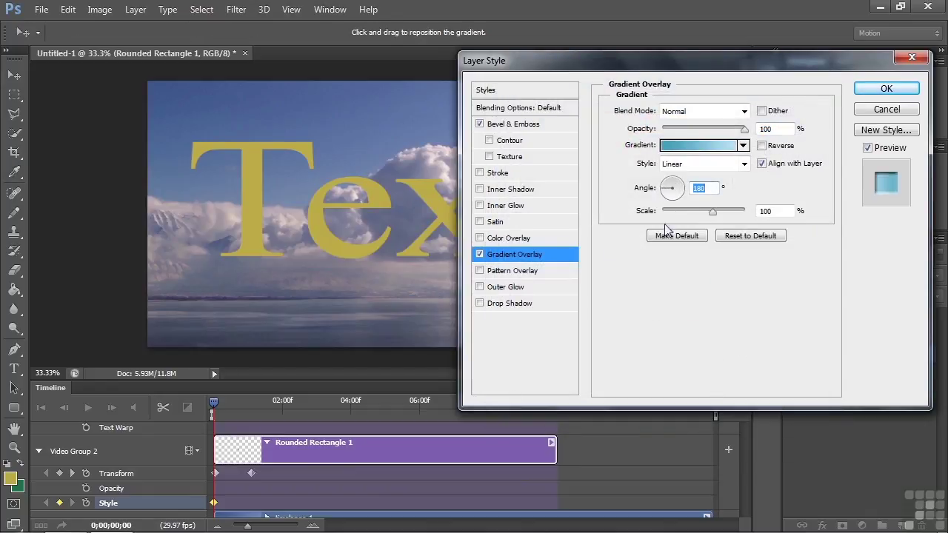
{"action": "left_click", "coordinate": [510, 304]}
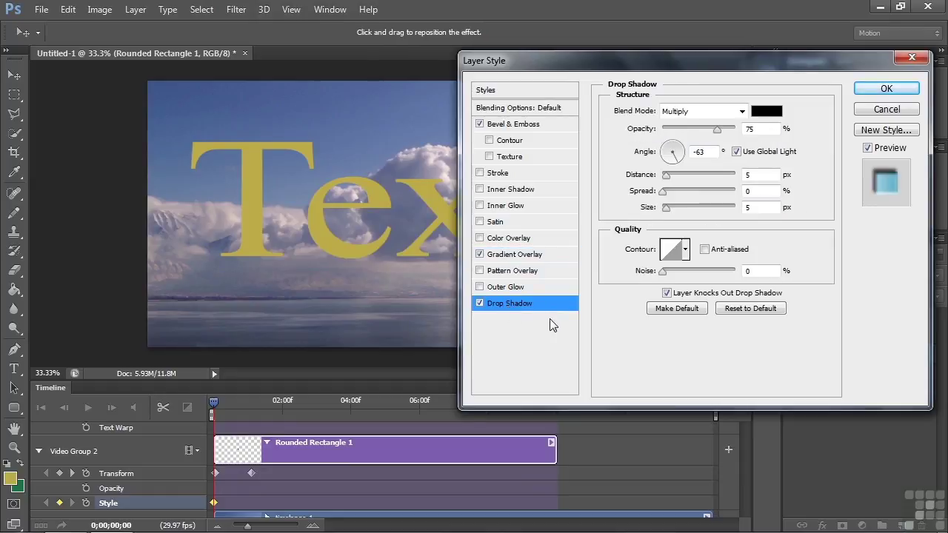
{"action": "left_click_drag", "start_coordinate": [666, 176], "coordinate": [681, 208]}
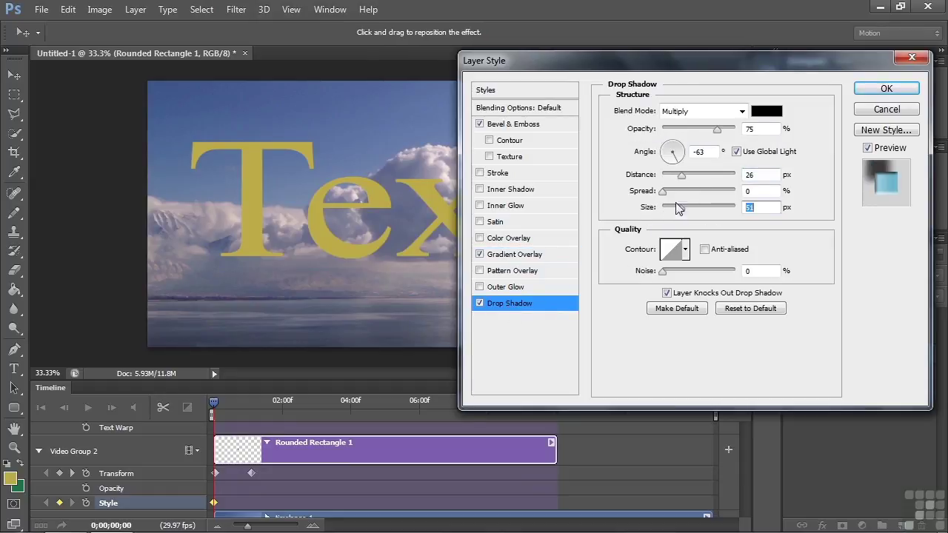
{"action": "left_click", "coordinate": [887, 90]}
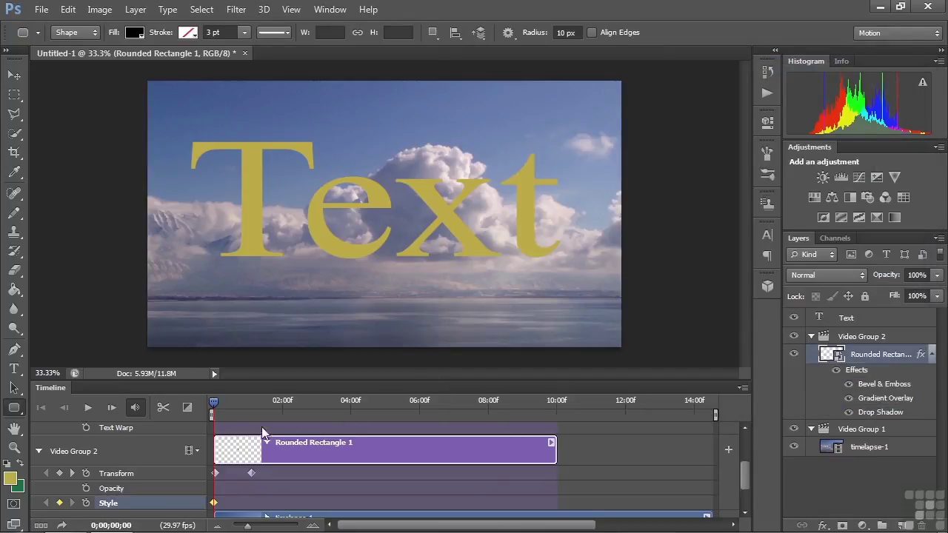
- At 0;00;01;19, lower the rounded rectangle layer's opacity to 57%, and advance the playhead to 0;00;01;23
{"action": "left_click_drag", "start_coordinate": [215, 407], "coordinate": [271, 411]}
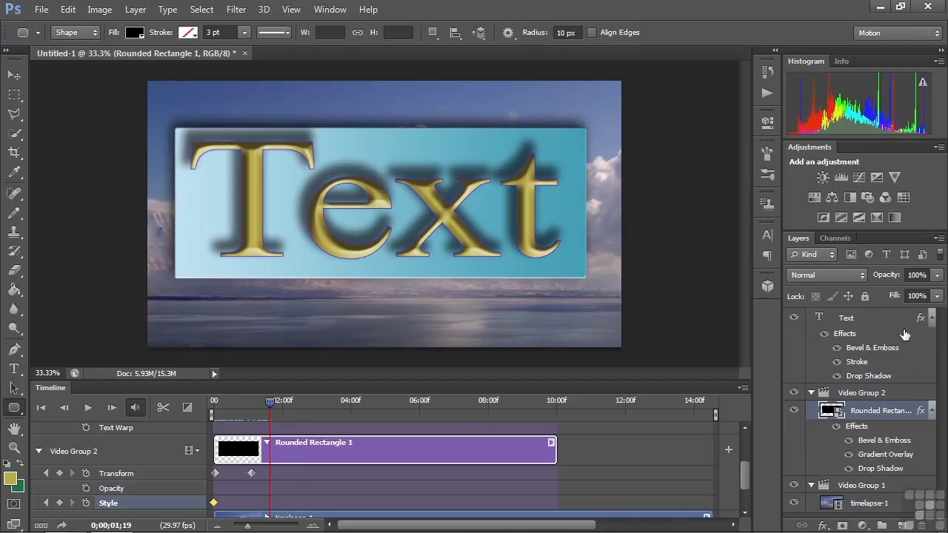
{"action": "left_click_drag", "start_coordinate": [898, 280], "coordinate": [876, 282]}
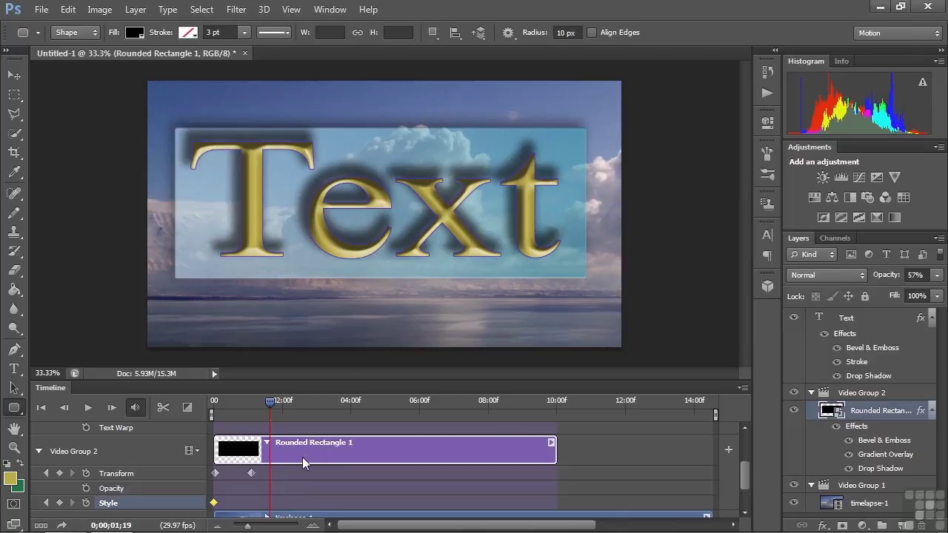
{"action": "left_click_drag", "start_coordinate": [269, 402], "coordinate": [274, 400]}
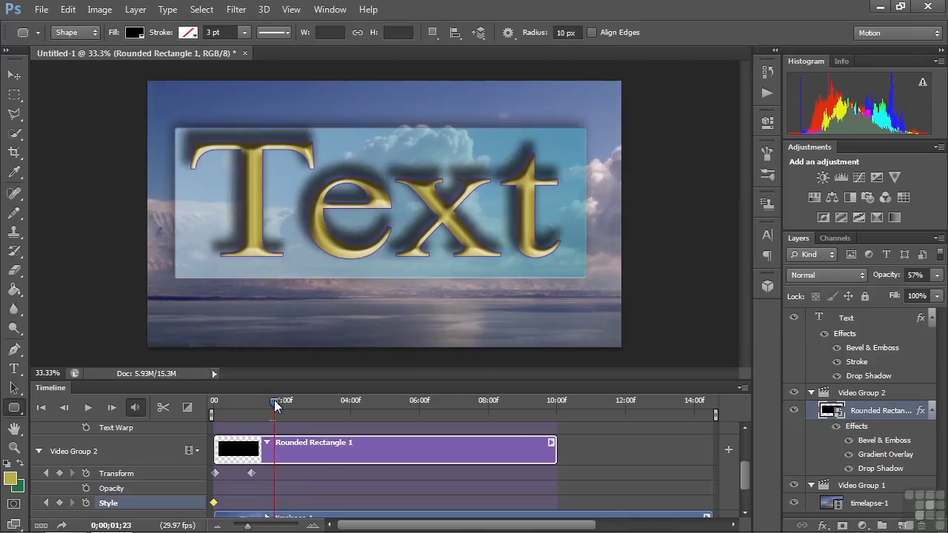
- In the rounded rectangle's Gradient Overlay, change the colour stop at location 0% to a golden brown
{"action": "double_click", "coordinate": [918, 416]}
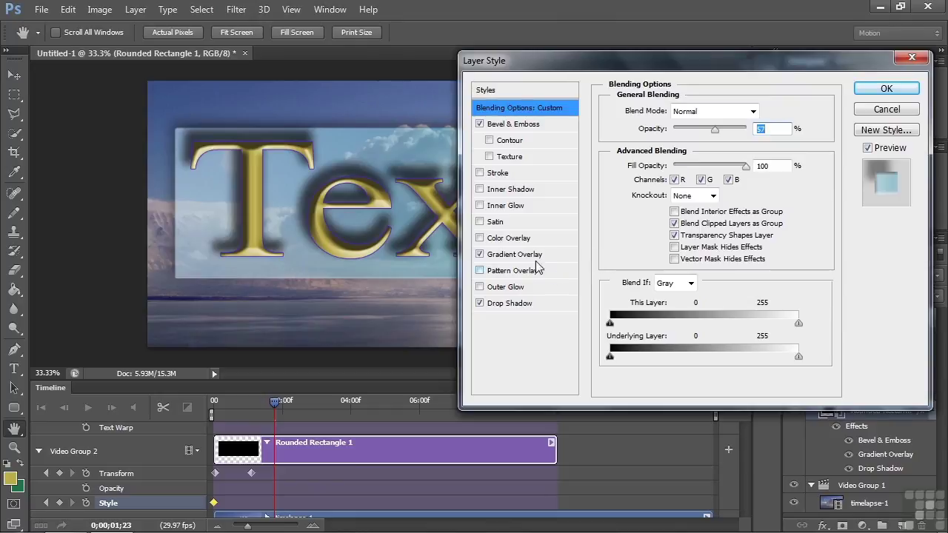
{"action": "left_click", "coordinate": [524, 254]}
{"action": "left_click", "coordinate": [680, 145]}
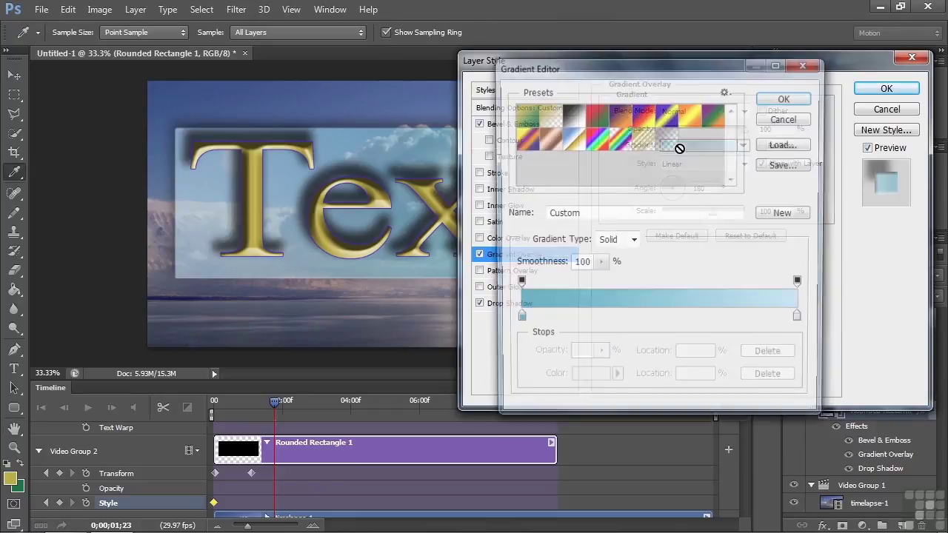
{"action": "left_click", "coordinate": [518, 320]}
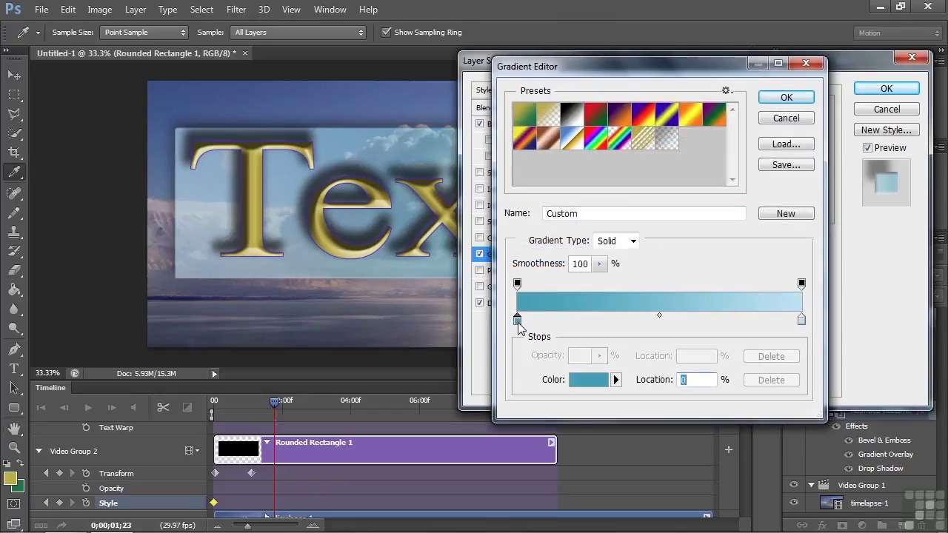
{"action": "left_click", "coordinate": [568, 376]}
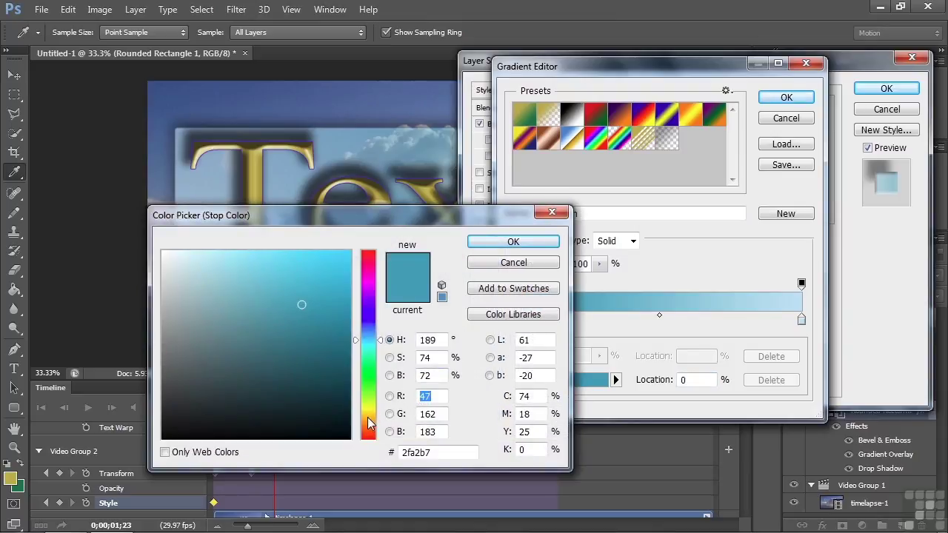
{"action": "left_click", "coordinate": [368, 416]}
{"action": "left_click", "coordinate": [509, 243]}
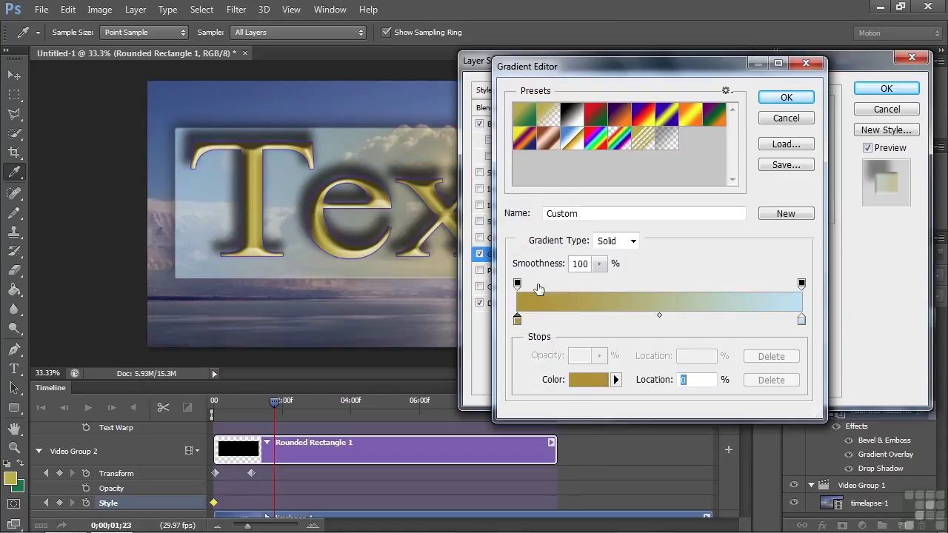
- Change the overlay gradient's colour stop at location 100% to pale yellow (#edeccc) and accept the gradient
{"action": "left_click", "coordinate": [802, 320]}
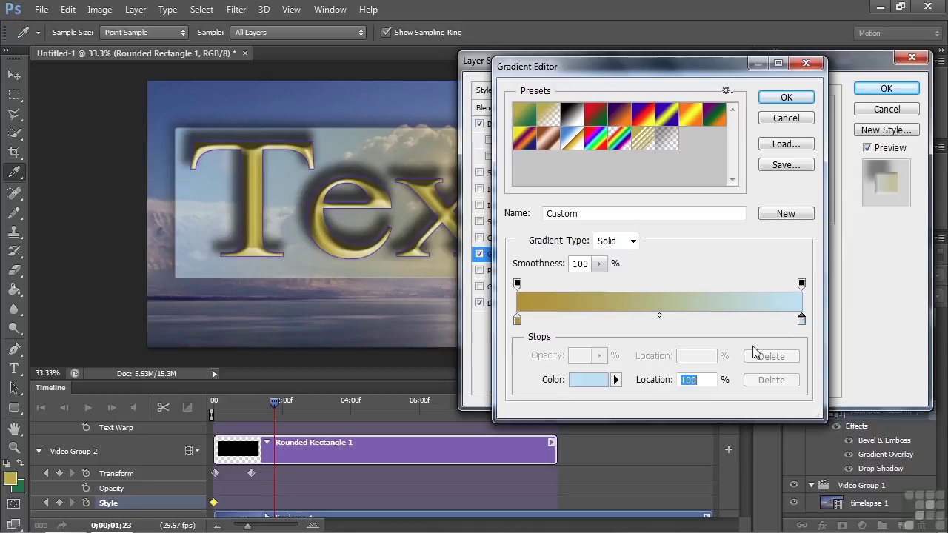
{"action": "left_click", "coordinate": [585, 380]}
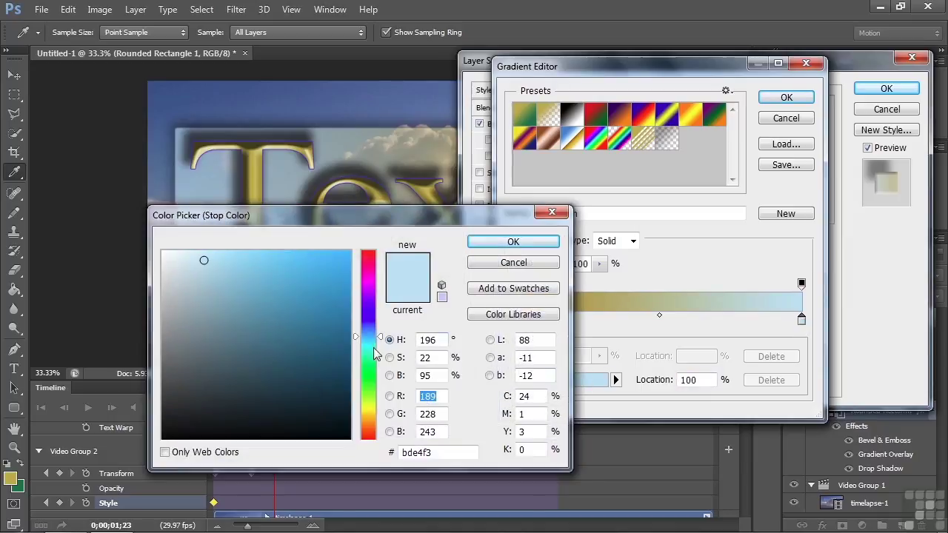
{"action": "left_click", "coordinate": [367, 409]}
{"action": "left_click", "coordinate": [187, 264]}
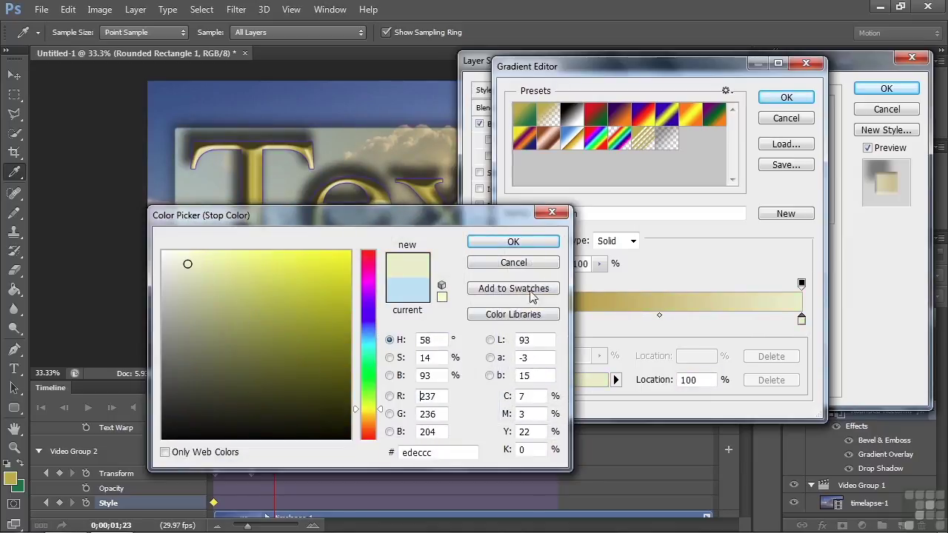
{"action": "left_click", "coordinate": [544, 244]}
{"action": "left_click", "coordinate": [785, 97]}
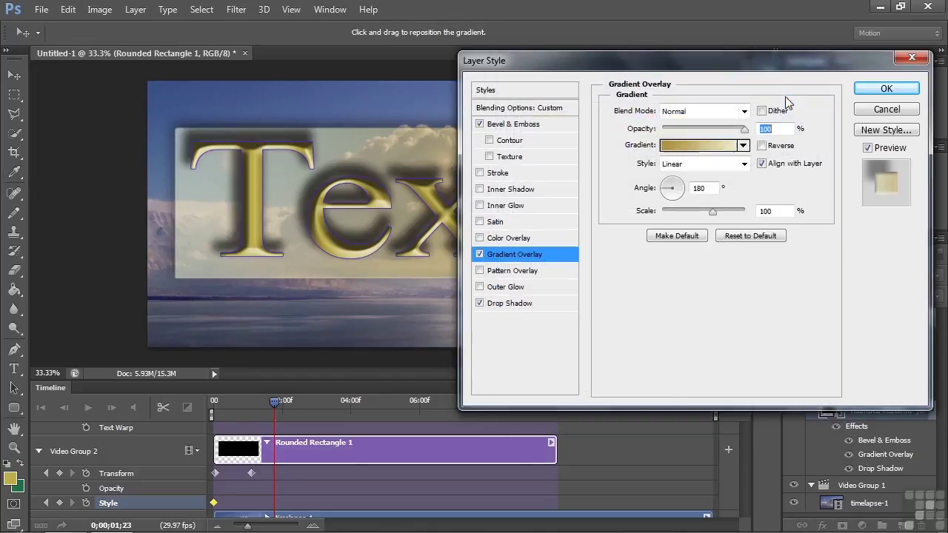
- Set the rounded rectangle's Drop Shadow to 61 px distance, 34% spread and 109 px size
{"action": "left_click", "coordinate": [508, 304]}
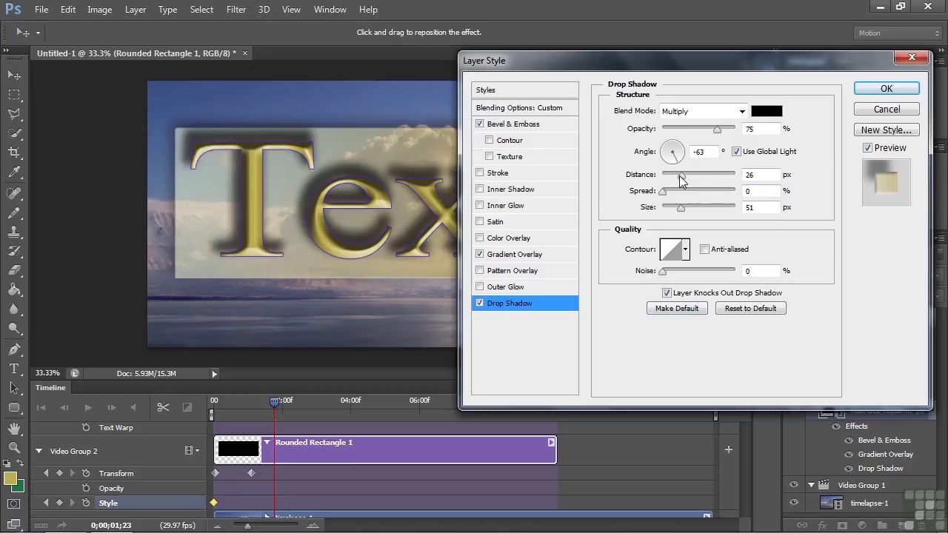
{"action": "left_click_drag", "start_coordinate": [682, 175], "coordinate": [702, 175]}
{"action": "mouse_move", "coordinate": [681, 207]}
{"action": "left_mouse_down"}
{"action": "mouse_move", "coordinate": [696, 210]}
{"action": "mouse_move", "coordinate": [687, 192]}
{"action": "left_mouse_up"}
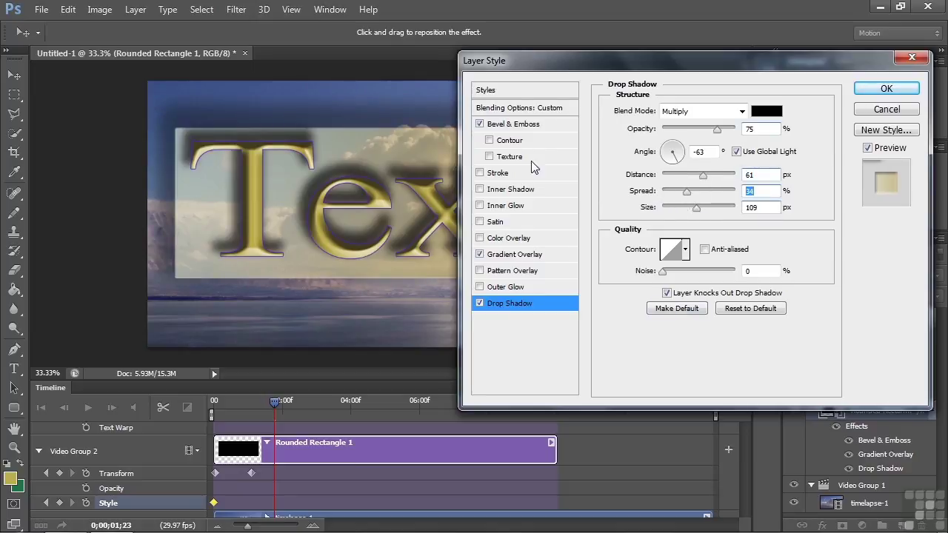
- Set the Bevel & Emboss light to a 128° angle and 32° altitude with global light on, and apply the layer style
{"action": "left_click", "coordinate": [509, 125]}
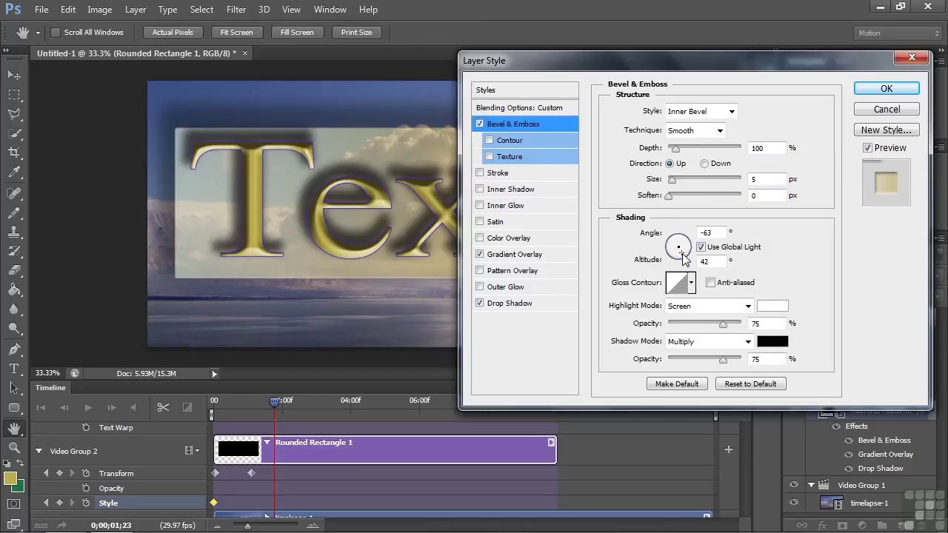
{"action": "left_click_drag", "start_coordinate": [681, 252], "coordinate": [675, 245]}
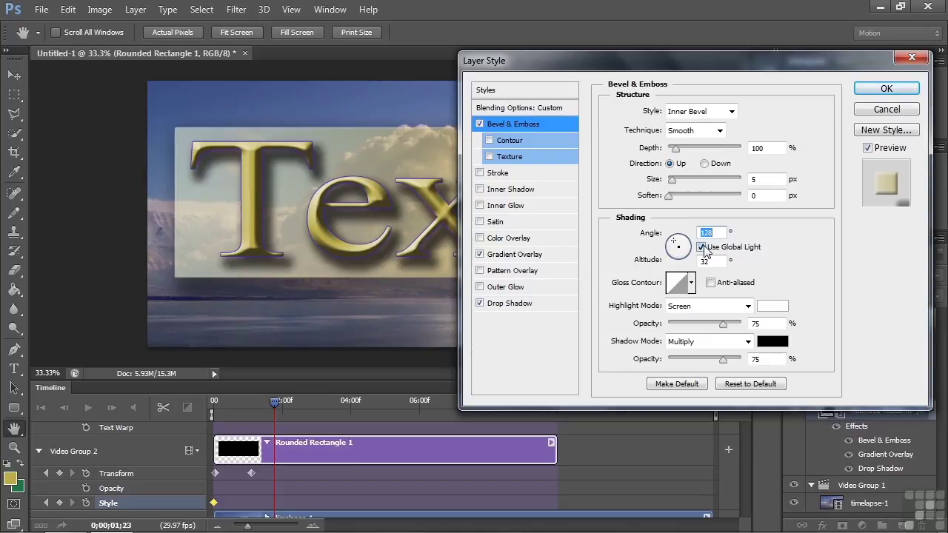
{"action": "left_click", "coordinate": [702, 248]}
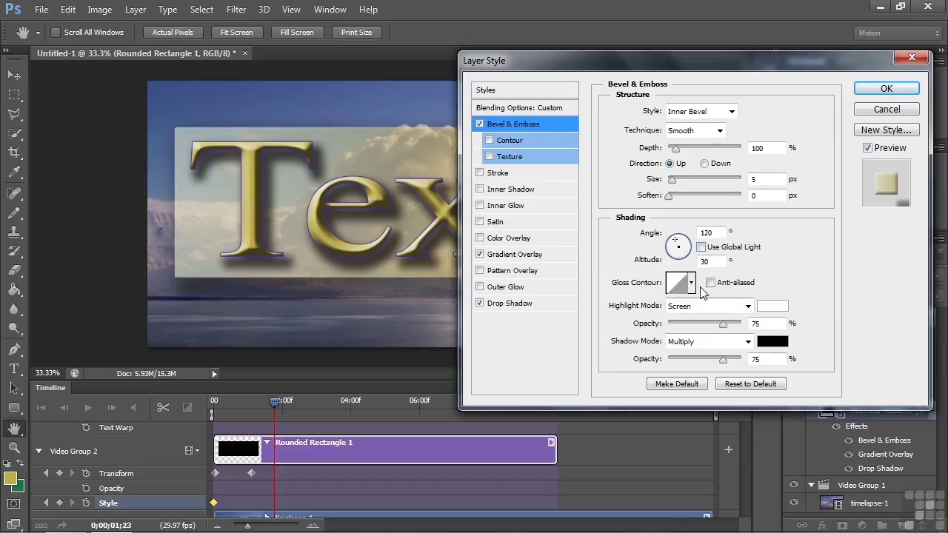
{"action": "left_click", "coordinate": [702, 248]}
{"action": "left_click", "coordinate": [887, 90]}
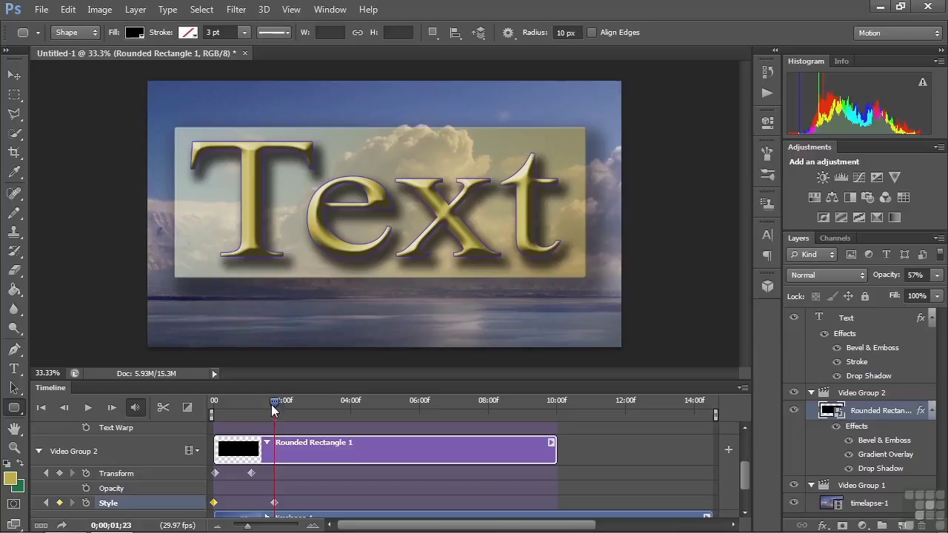
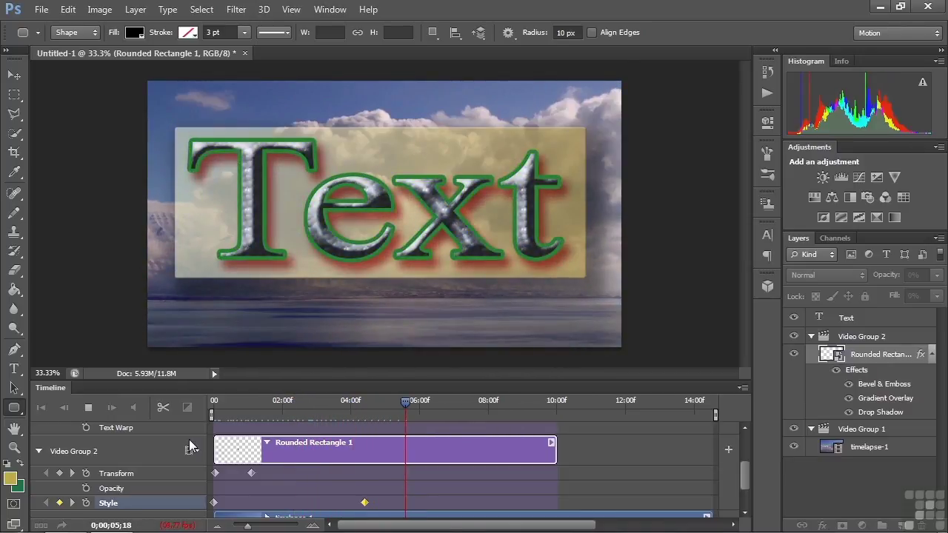
- Stop playback at 0;00;05;18 and apply the preset style with a red-orange radial glow on purple to the rounded rectangle
{"action": "left_click", "coordinate": [397, 448]}
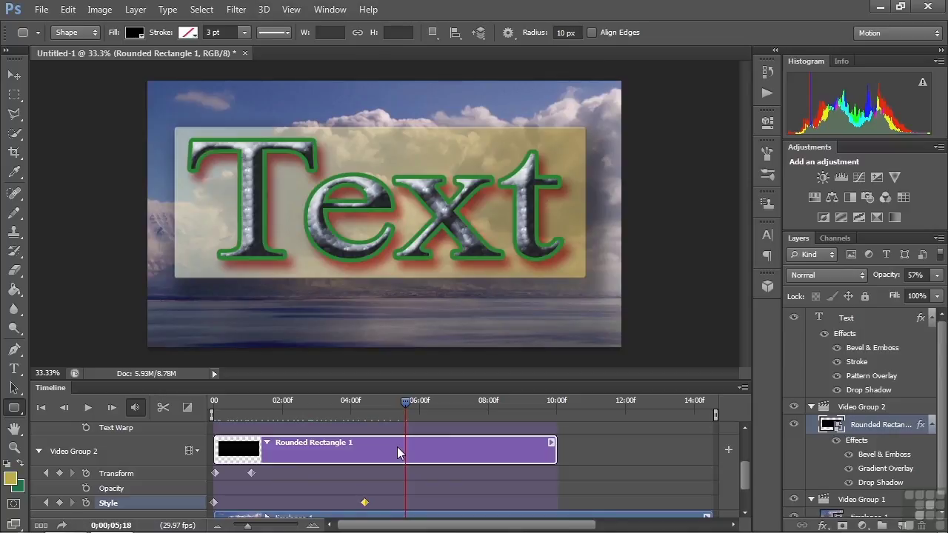
{"action": "left_click", "coordinate": [330, 9]}
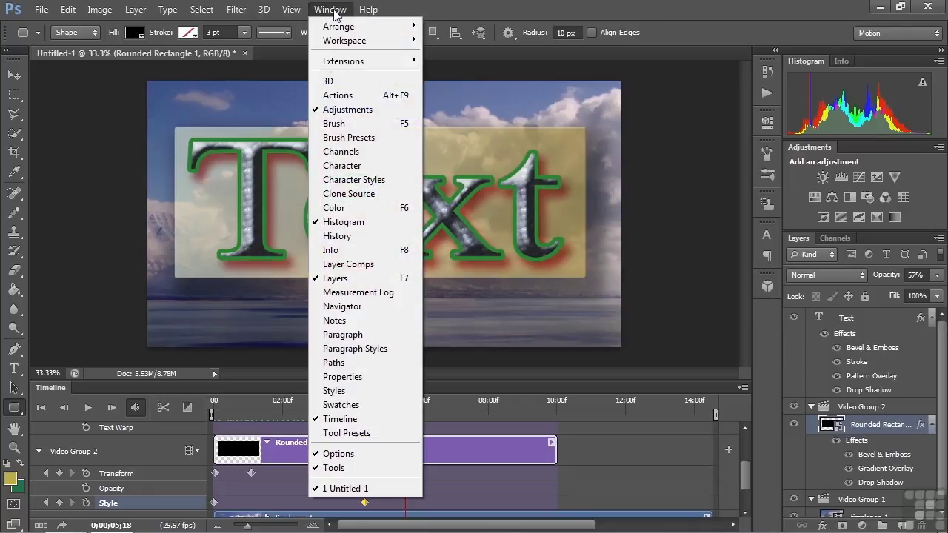
{"action": "left_click", "coordinate": [364, 391]}
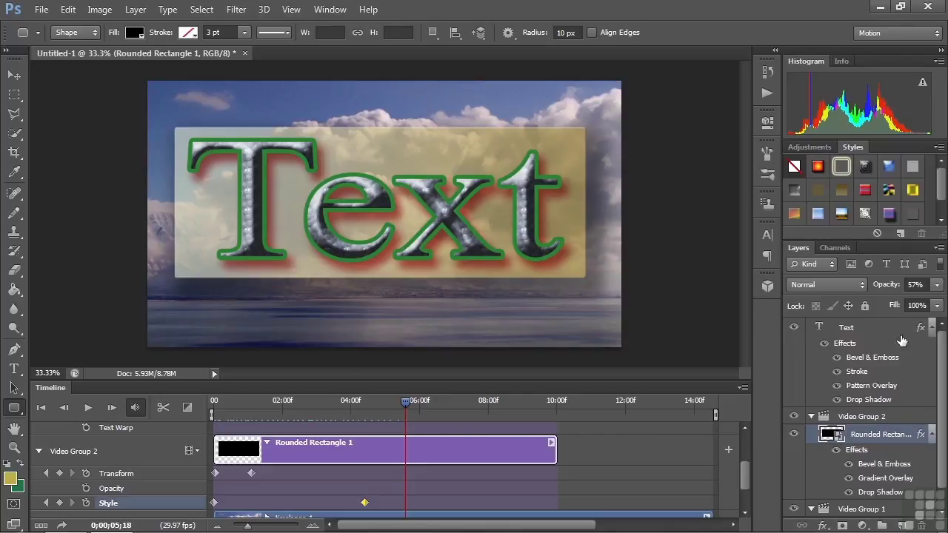
{"action": "left_click", "coordinate": [819, 166]}
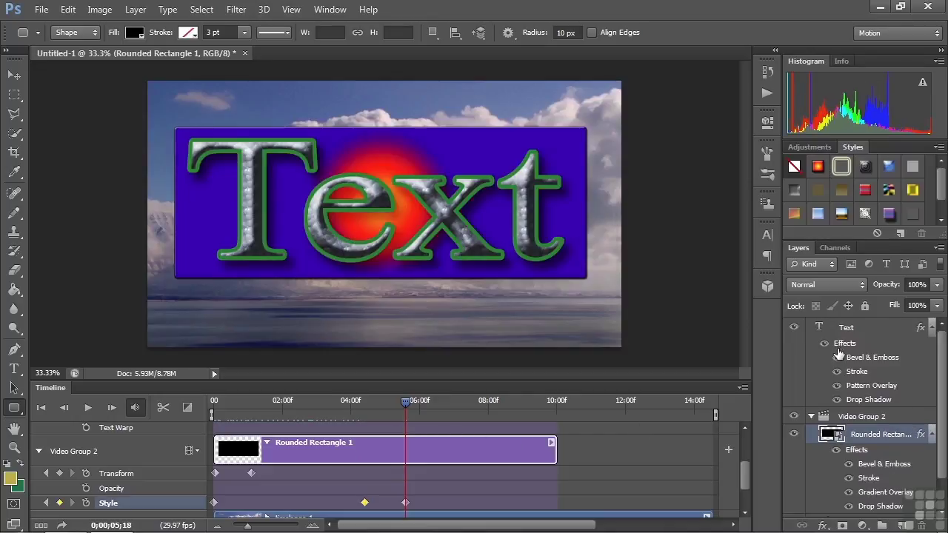
- Apply the blue-and-gold chrome preset style to the rounded rectangle at 0;00;07;15 and the red striped preset style at 0;00;09;04
{"action": "left_click_drag", "start_coordinate": [405, 403], "coordinate": [475, 400]}
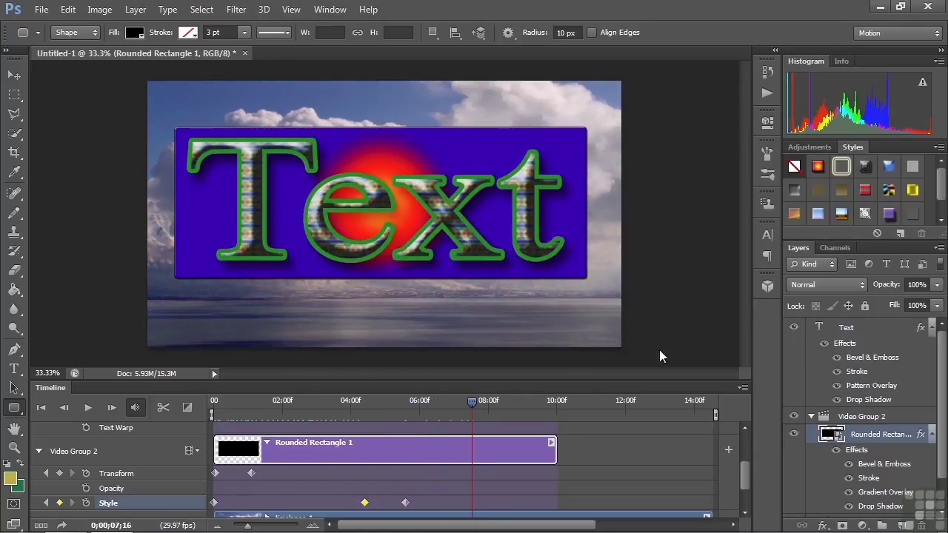
{"action": "left_click", "coordinate": [841, 213]}
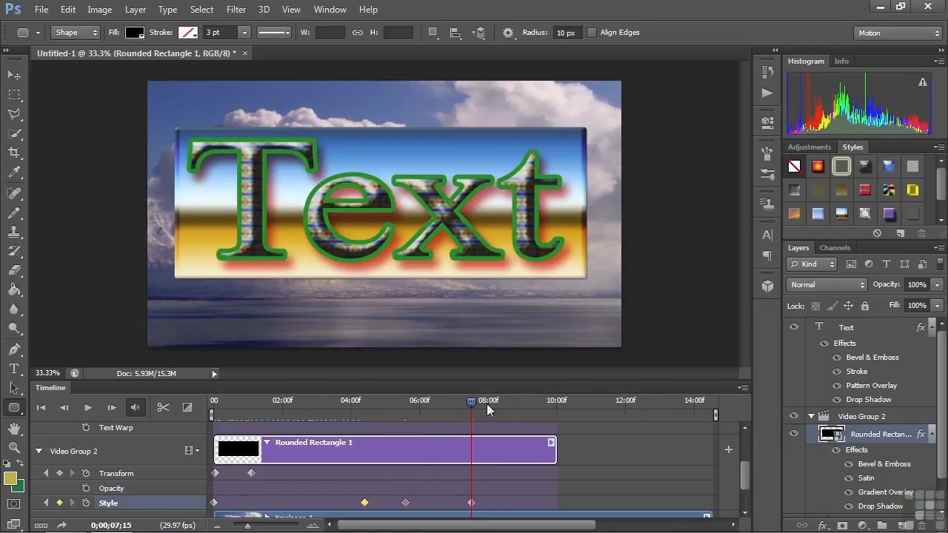
{"action": "left_click_drag", "start_coordinate": [467, 402], "coordinate": [573, 403]}
{"action": "left_click", "coordinate": [865, 189]}
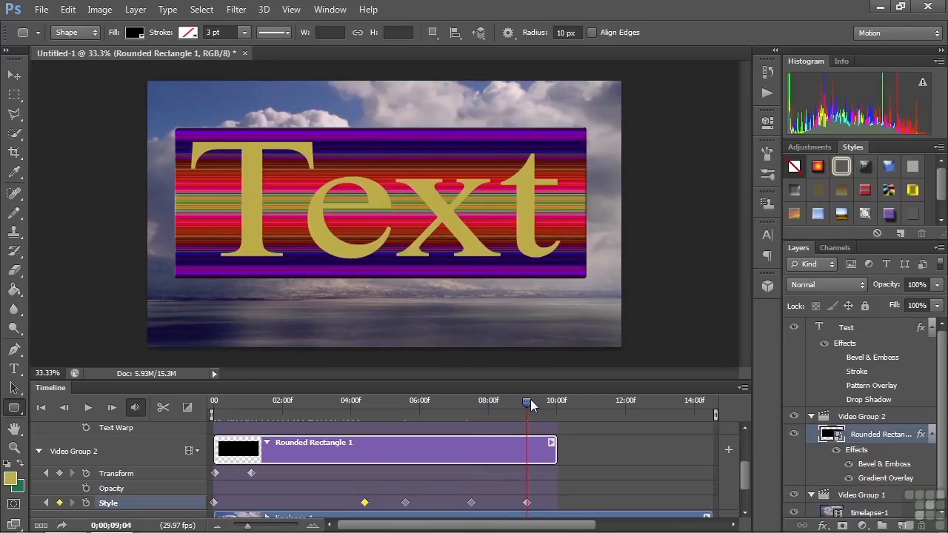
{"action": "left_click_drag", "start_coordinate": [526, 401], "coordinate": [477, 442]}
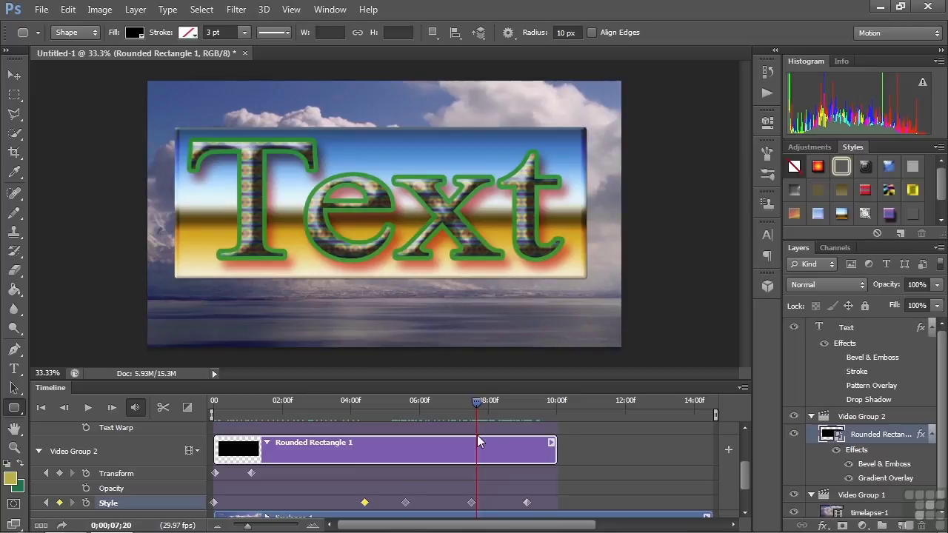